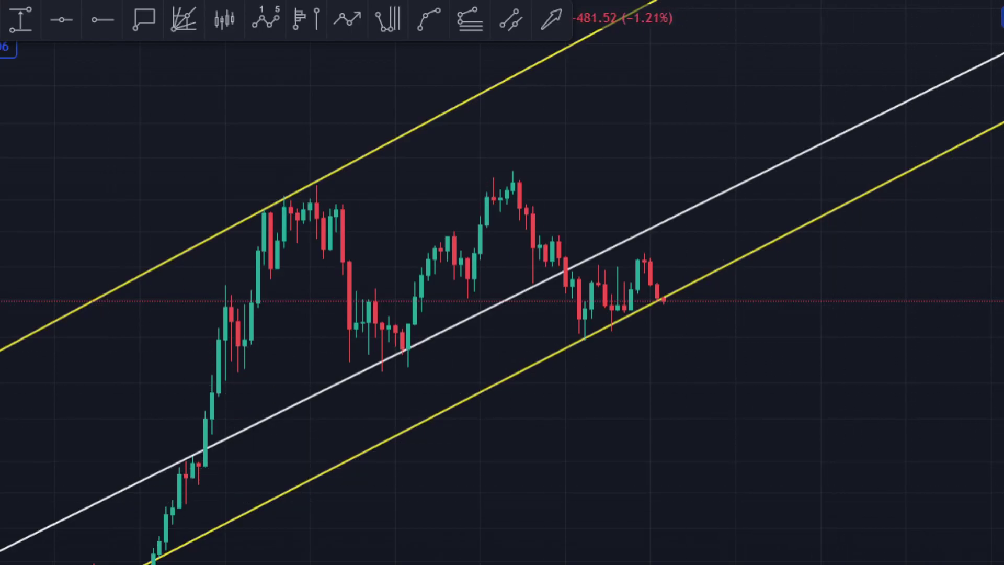
Stretch the price axis, pan and zoom until the latest candles on the lower yellow channel line fill the chart
left_click_drag(1002, 491, 1002, 462)
left_click_drag(751, 450, 807, 478)
scroll(797, 478, "up", 1)
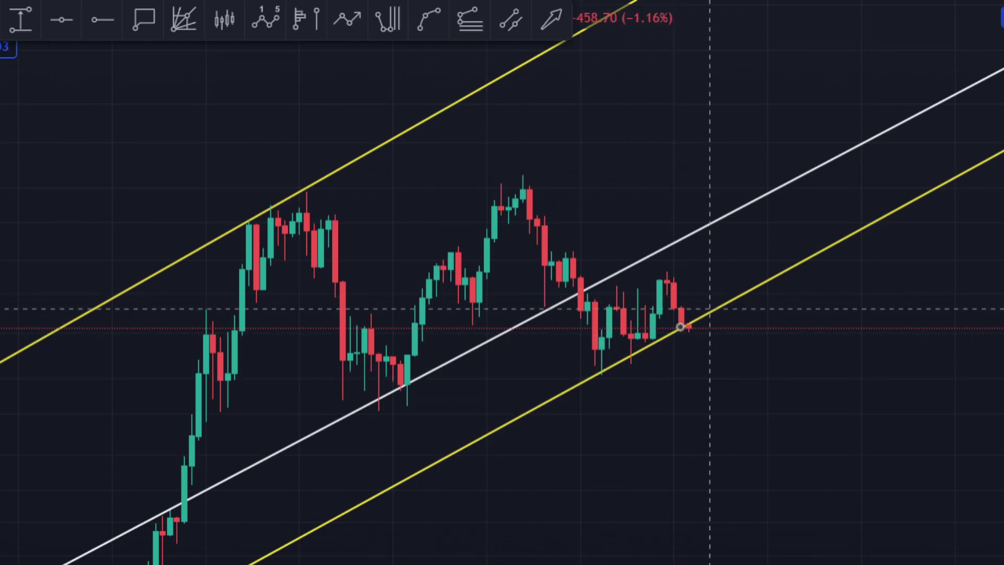
left_click_drag(802, 458, 808, 457)
scroll(808, 458, "up", 1)
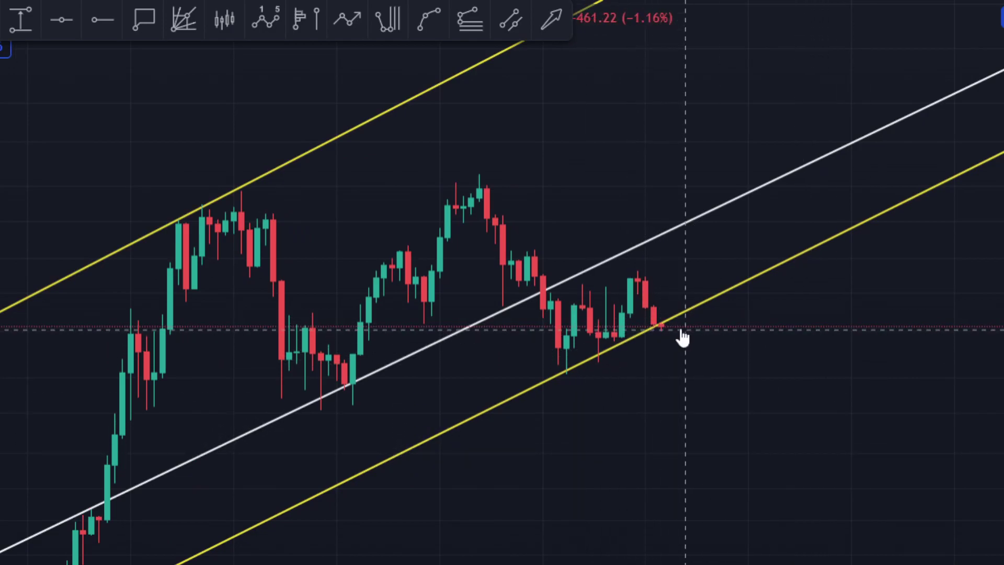
left_click(241, 1)
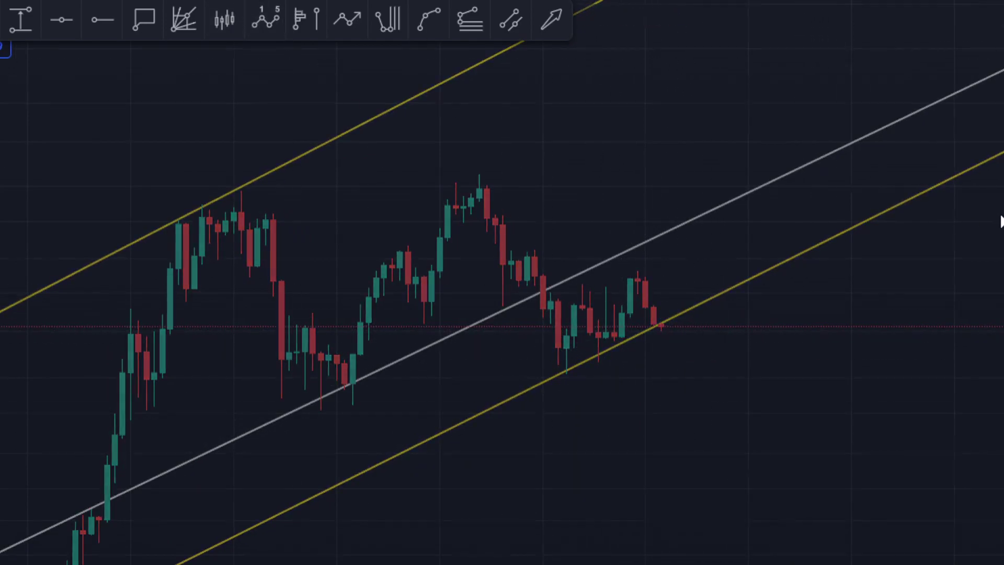
Compress the price scale and pan across the whole channel, then back past the latest candles
left_click_drag(1002, 224, 1003, 486)
left_click_drag(731, 473, 930, 222)
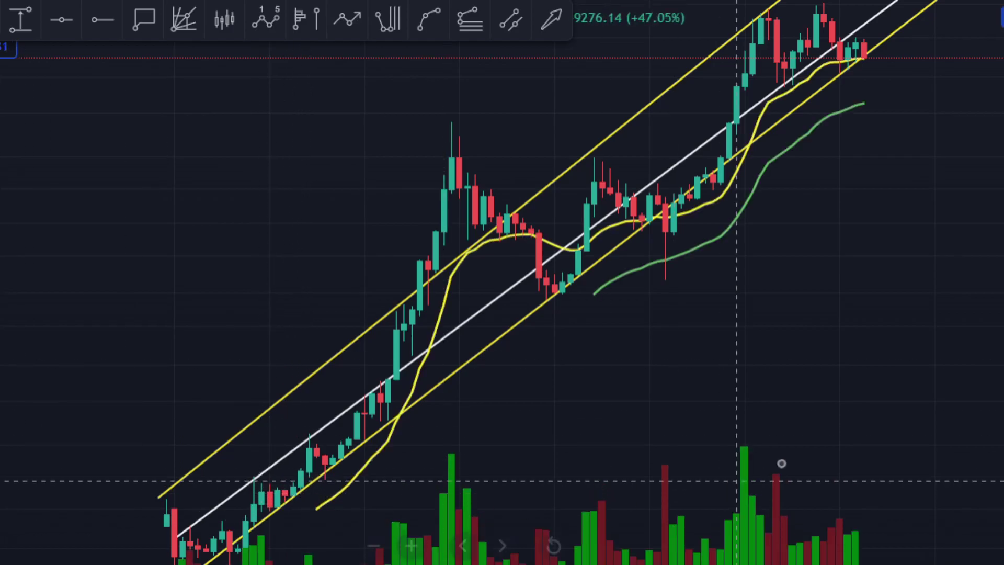
scroll(831, 311, "up", 3)
left_click_drag(808, 241, 681, 451)
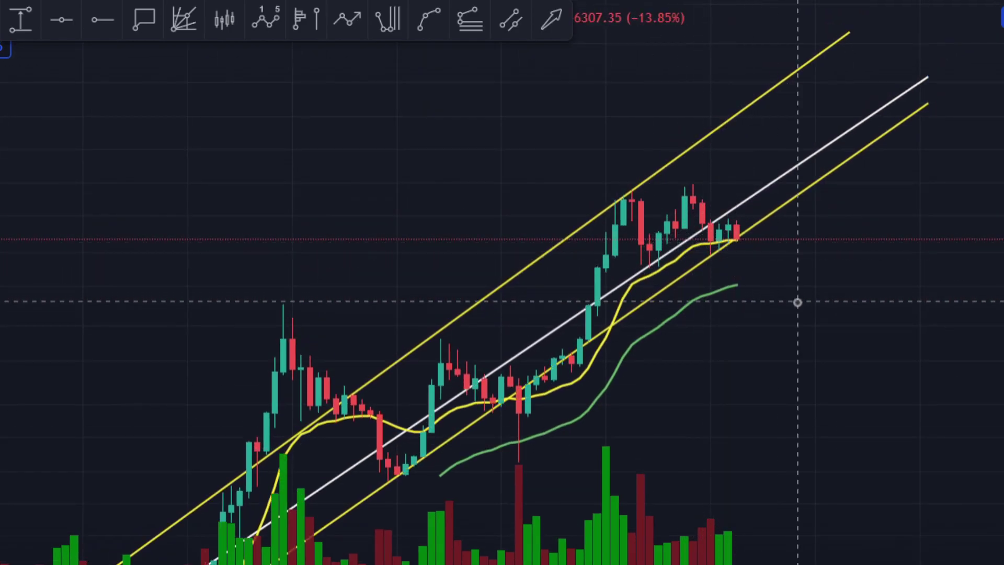
left_click_drag(798, 331, 612, 434)
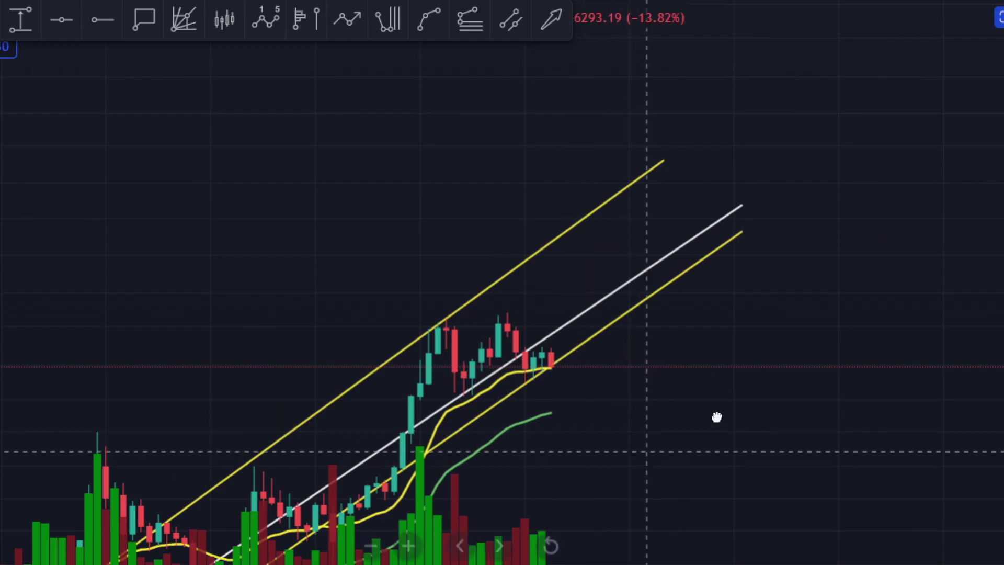
Zoom into the earlier pullback off the lower boundary, circle candles in pink, then undo the sketch
scroll(888, 426, "up", 2)
left_click_drag(727, 444, 746, 428)
scroll(746, 428, "up", 3)
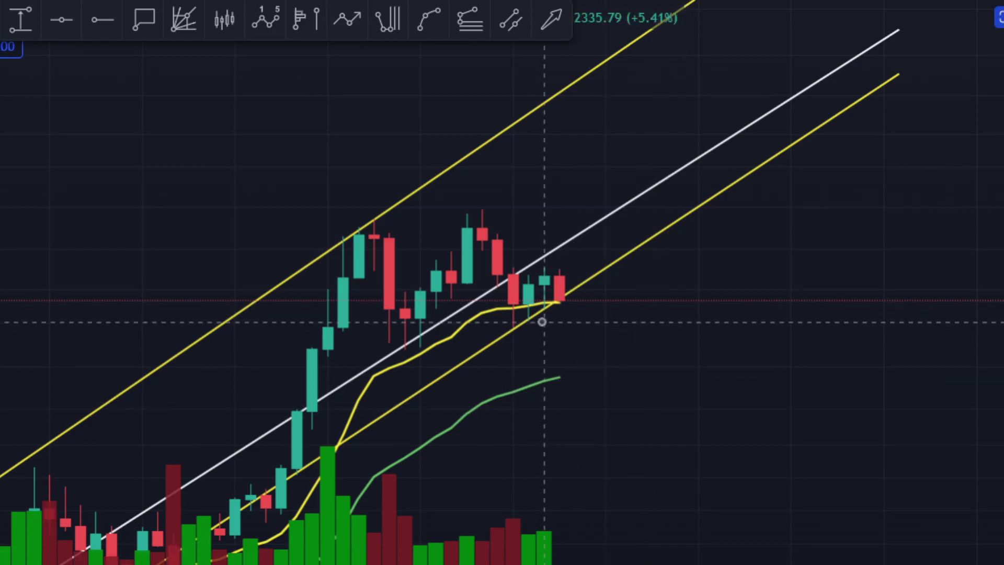
left_click_drag(646, 439, 843, 292)
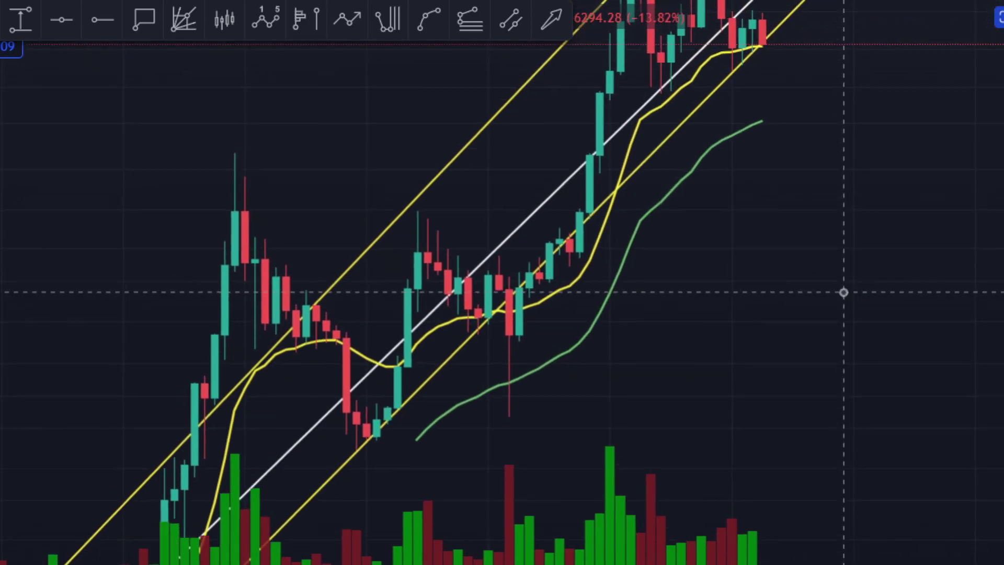
mouse_move(382, 311)
left_mouse_down()
mouse_move(324, 314)
mouse_move(377, 342)
mouse_move(331, 347)
mouse_move(381, 439)
mouse_move(348, 435)
mouse_move(397, 418)
mouse_move(373, 447)
mouse_move(491, 330)
left_mouse_up()
key("ctrl+z")
key("ctrl+z")
key("ctrl+z")
key("ctrl+z")
key("ctrl+z")
key("ctrl+z")
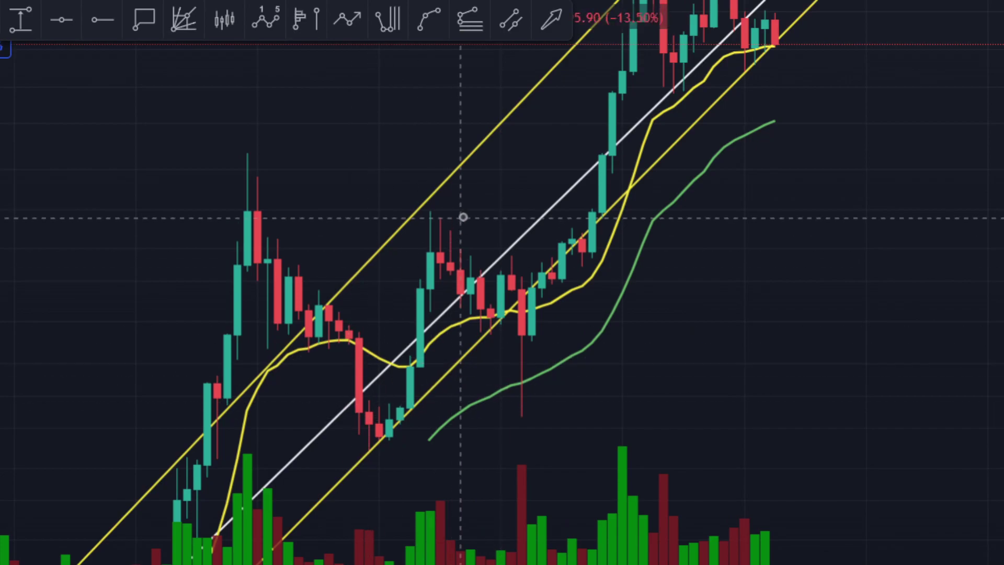
left_click_drag(531, 329, 502, 280)
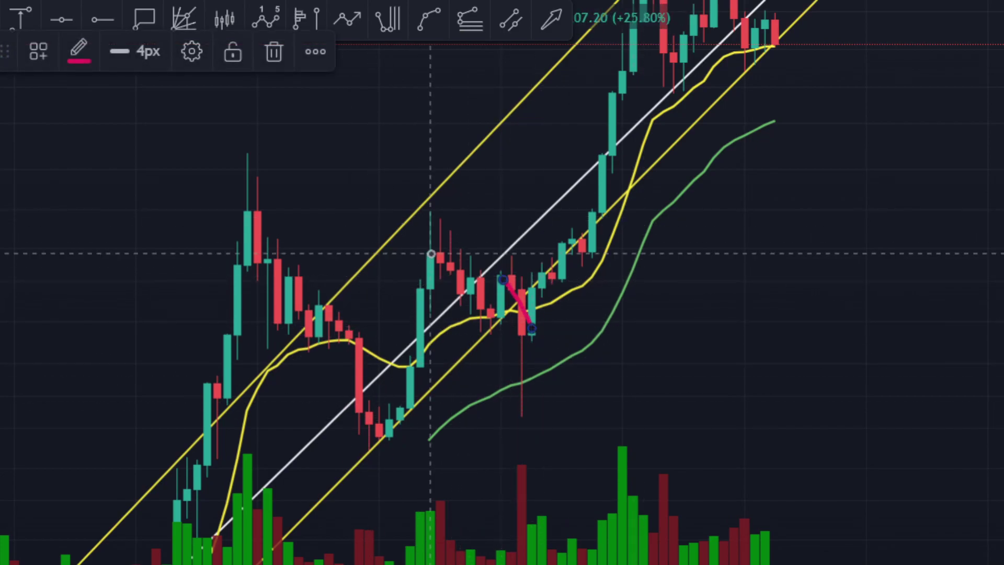
left_click_drag(548, 308, 515, 307)
mouse_move(528, 373)
left_mouse_down()
mouse_move(511, 398)
mouse_move(519, 360)
left_mouse_up()
left_click_drag(507, 297, 520, 369)
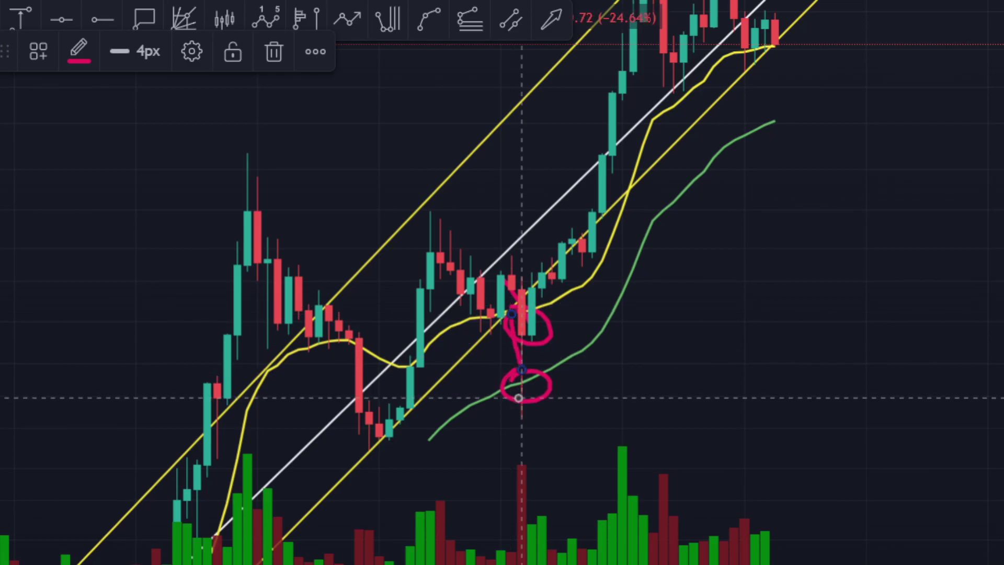
key("ctrl+z")
key("ctrl+z")
key("ctrl+z")
key("ctrl+z")
key("ctrl+z")
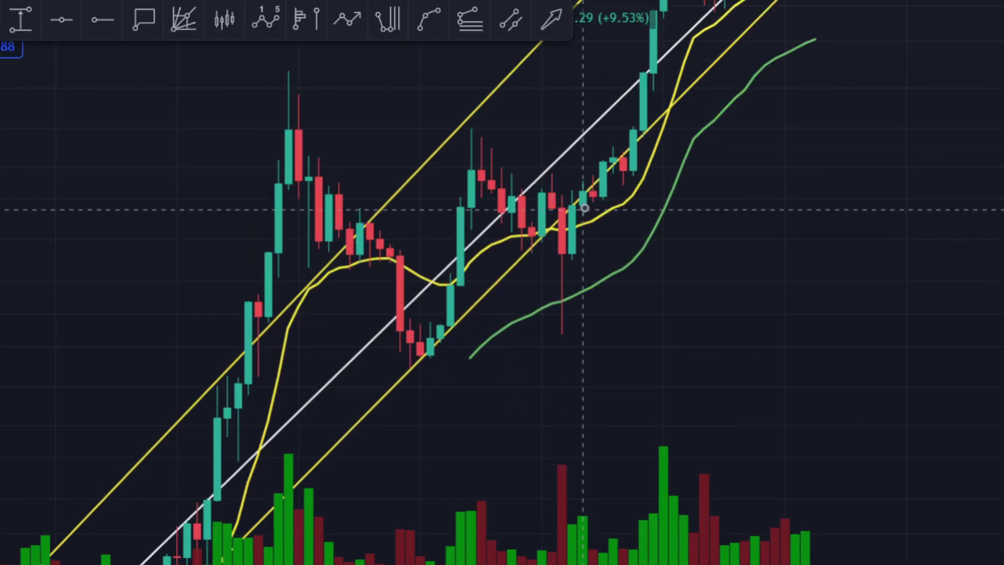
mouse_move(544, 199)
left_mouse_down()
mouse_move(617, 247)
mouse_move(541, 199)
left_mouse_up()
left_click_drag(615, 284, 556, 291)
key("ctrl+z")
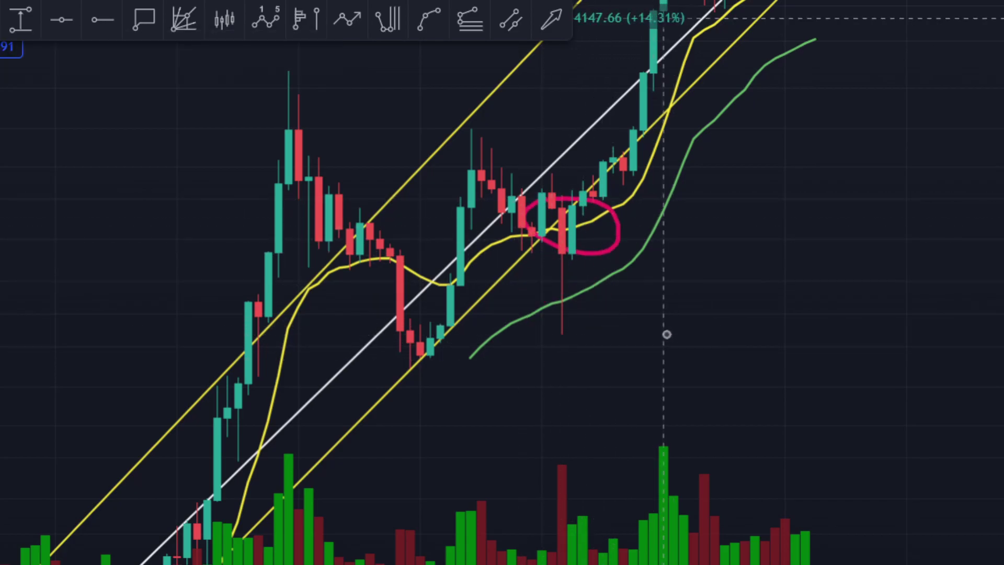
key("ctrl+z")
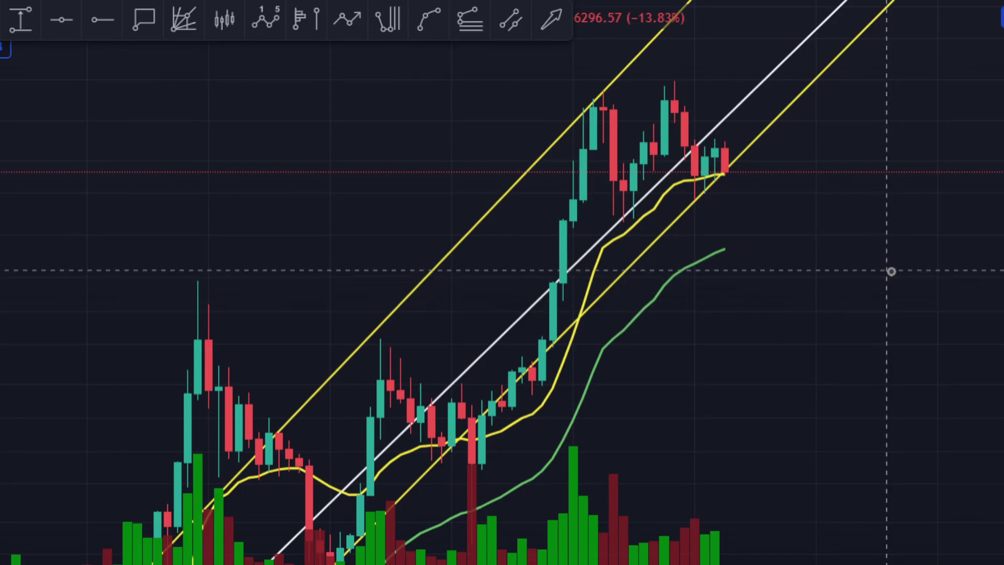
scroll(764, 289, "up", 3)
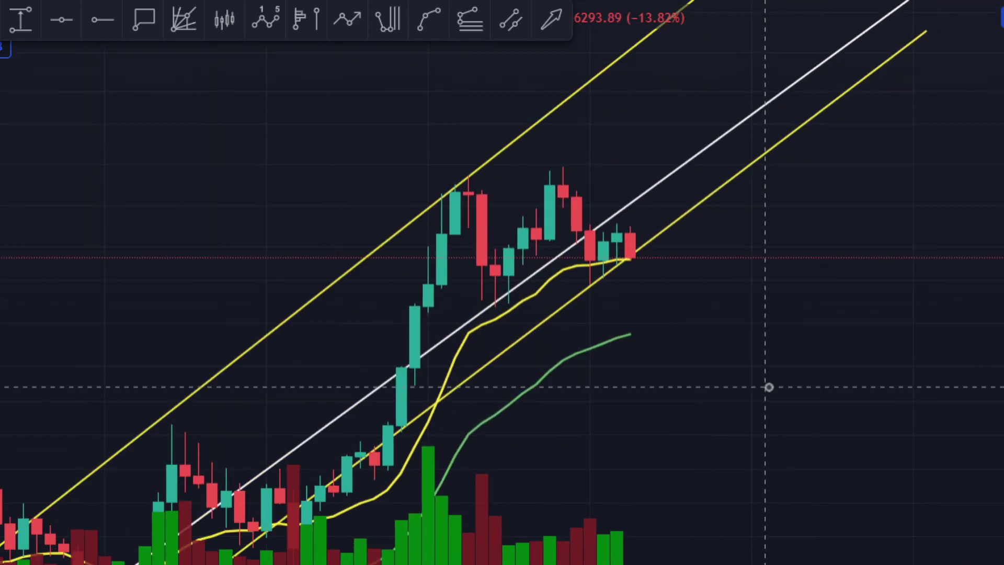
left_click_drag(714, 432, 718, 419)
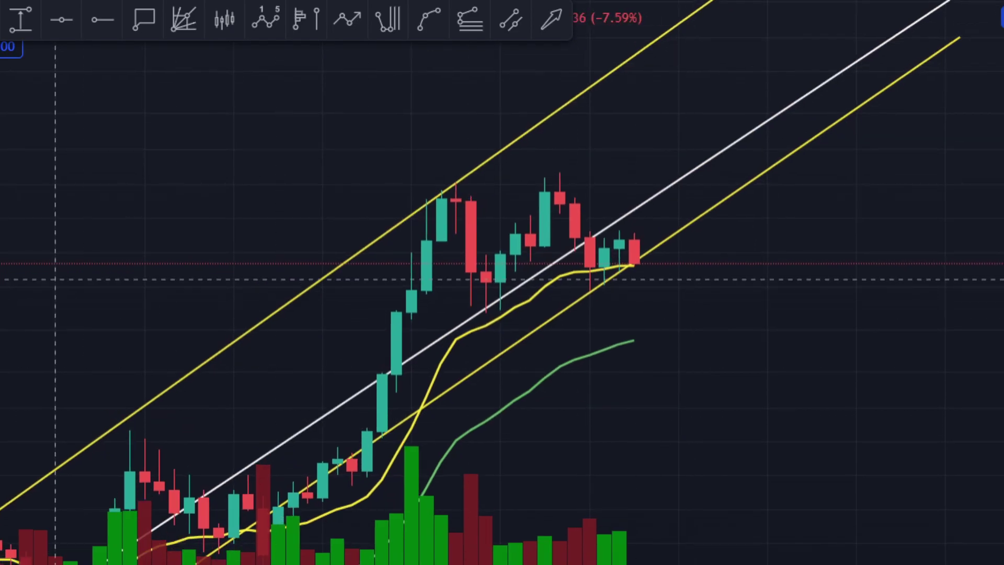
mouse_move(457, 202)
left_mouse_down()
mouse_move(481, 316)
mouse_move(554, 283)
mouse_move(441, 282)
left_mouse_up()
mouse_move(265, 433)
left_mouse_down()
mouse_move(455, 340)
mouse_move(695, 177)
left_mouse_up()
left_click_drag(484, 323, 537, 326)
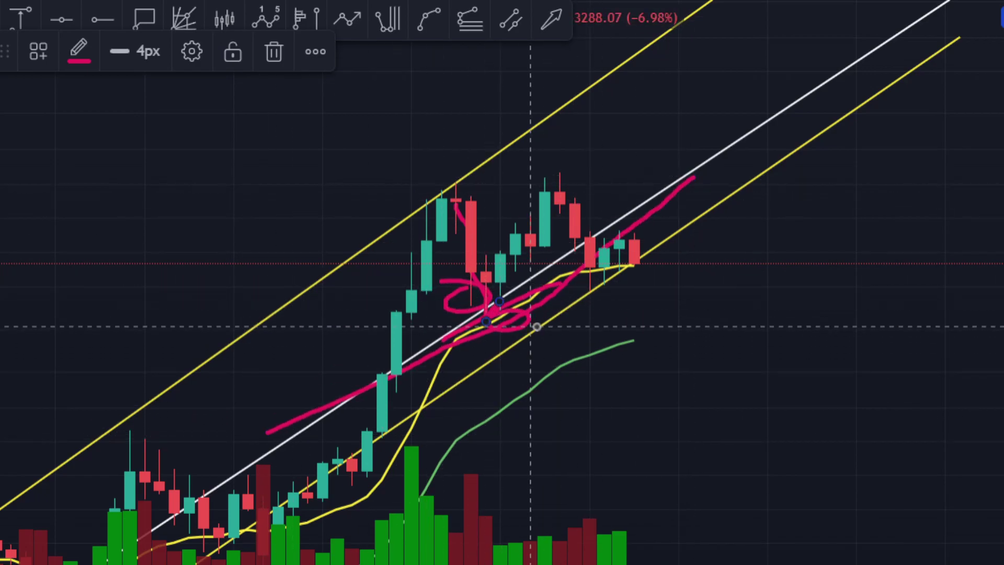
key("ctrl+z")
key("ctrl+z")
key("ctrl+z")
key("ctrl+z")
key("ctrl+z")
key("ctrl+z")
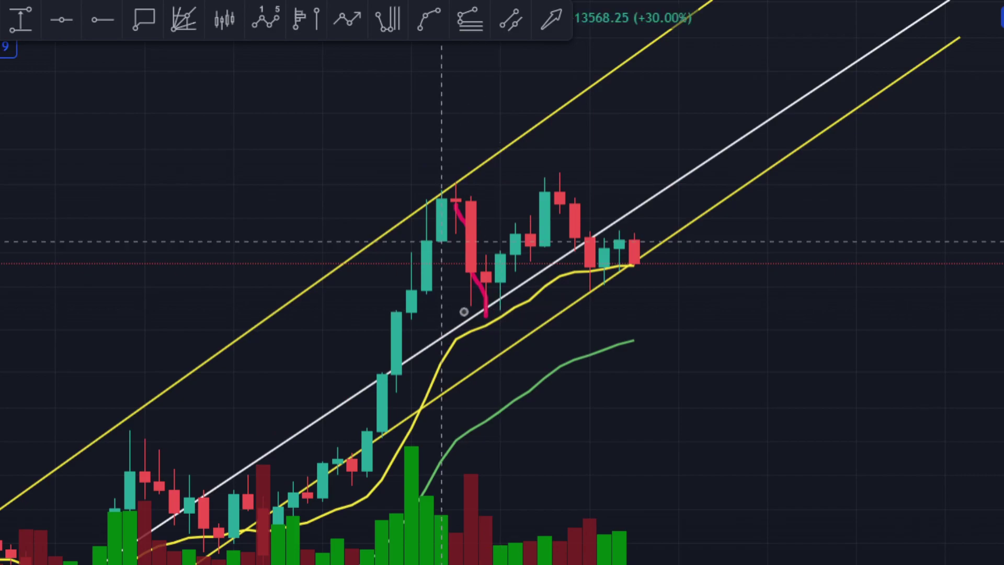
mouse_move(471, 272)
left_mouse_down()
mouse_move(491, 313)
mouse_move(559, 195)
left_mouse_up()
key("ctrl+z")
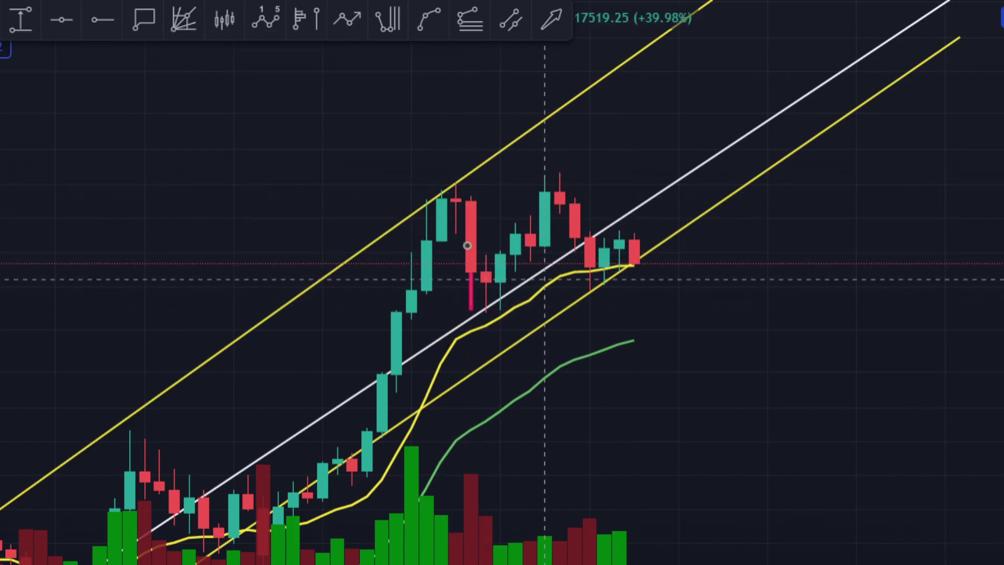
key("ctrl+z")
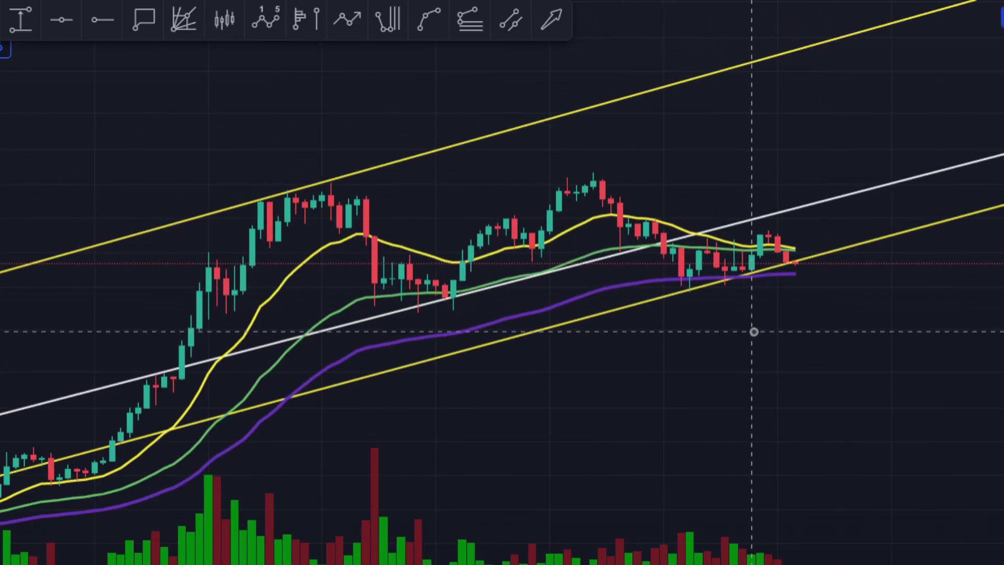
Zoom, stretch the price scale and pan to bring the channel's first peak into view
scroll(753, 331, "down", 2)
left_click_drag(768, 428, 751, 430)
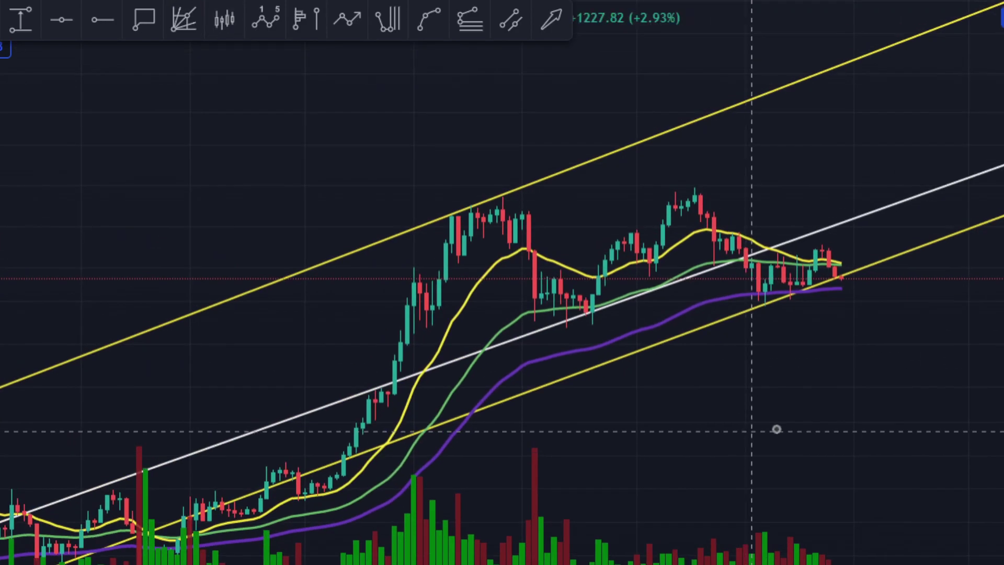
left_click_drag(1003, 470, 1002, 339)
left_click_drag(879, 426, 874, 434)
scroll(869, 432, "up", 2)
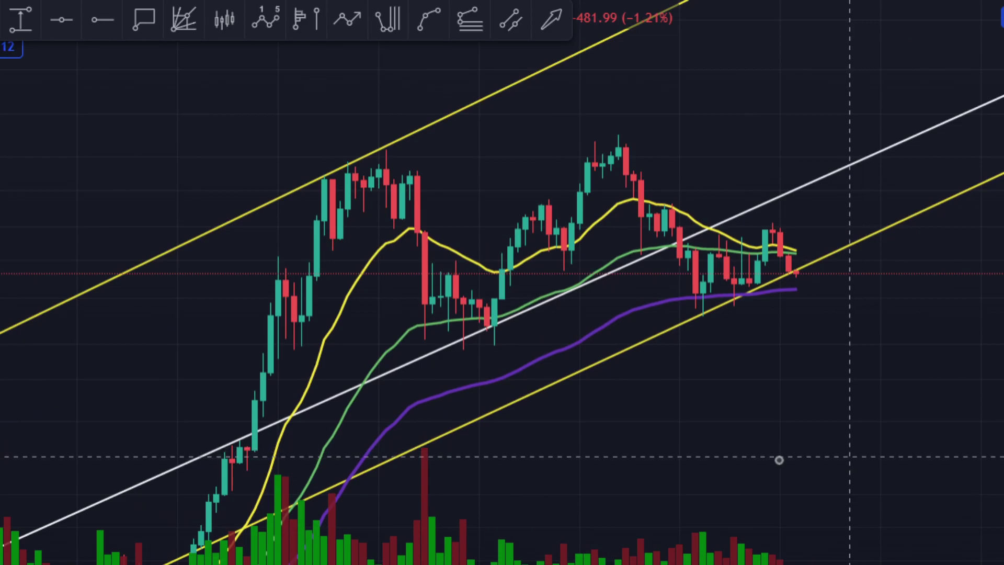
left_click_drag(758, 397, 656, 412)
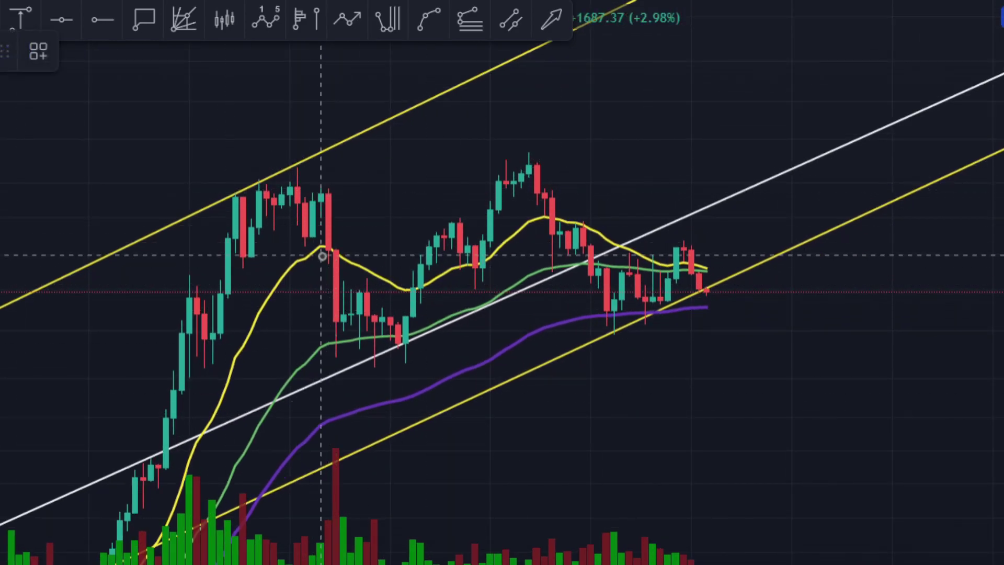
Circle the first and second peaks in pink, then undo both circles
mouse_move(322, 173)
left_mouse_down()
mouse_move(444, 370)
mouse_move(243, 197)
left_mouse_up()
mouse_move(547, 130)
left_mouse_down()
mouse_move(505, 172)
mouse_move(437, 139)
mouse_move(430, 157)
left_mouse_up()
key("ctrl+z")
key("ctrl+z")
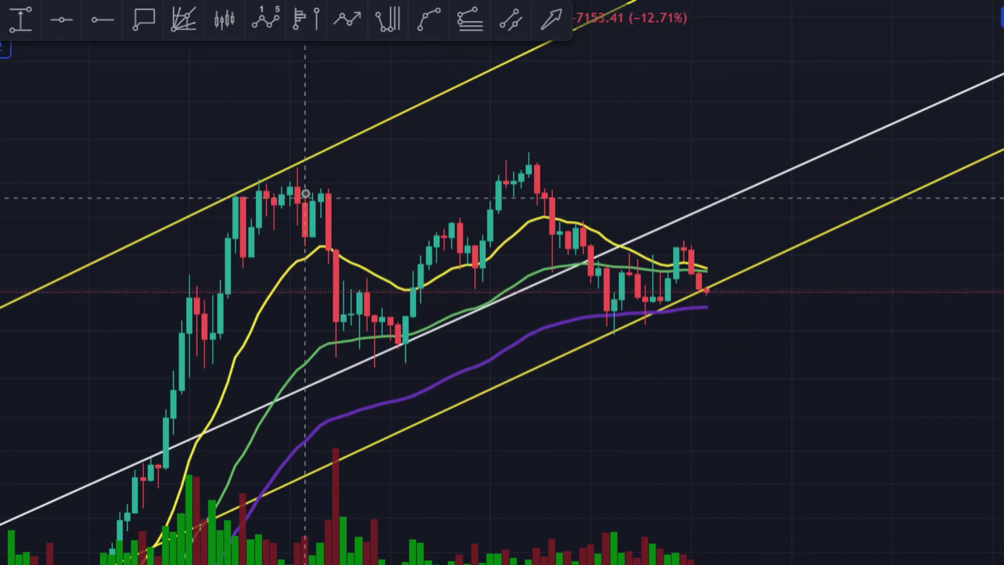
Sketch pink strokes for the peak's drop, pullback lows and a flat neckline, then undo them
mouse_move(318, 198)
left_mouse_down()
mouse_move(325, 267)
mouse_move(413, 308)
left_mouse_up()
left_click_drag(327, 321, 420, 345)
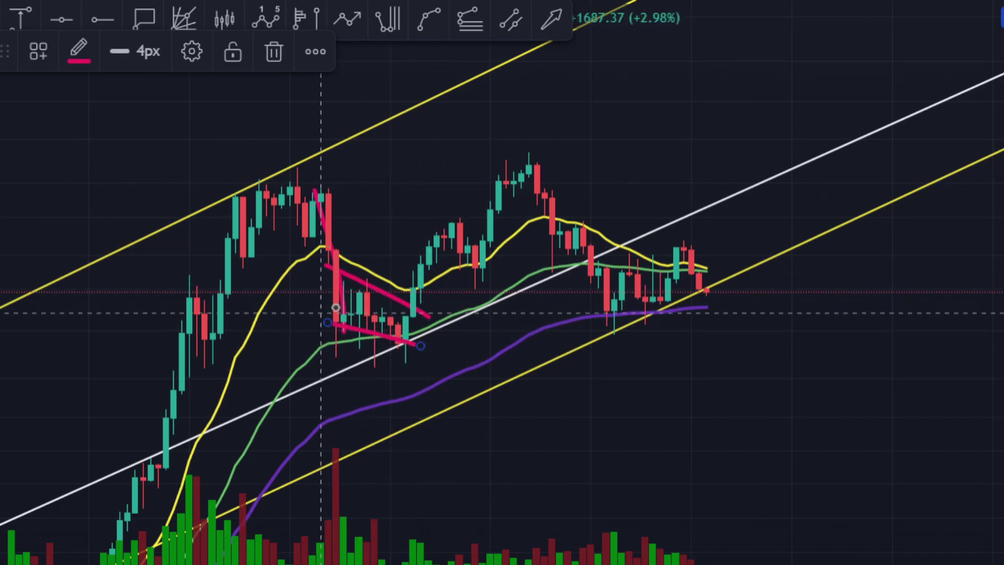
mouse_move(183, 356)
left_mouse_down()
mouse_move(219, 336)
mouse_move(290, 183)
mouse_move(338, 345)
mouse_move(413, 355)
left_mouse_up()
left_click_drag(167, 344, 498, 359)
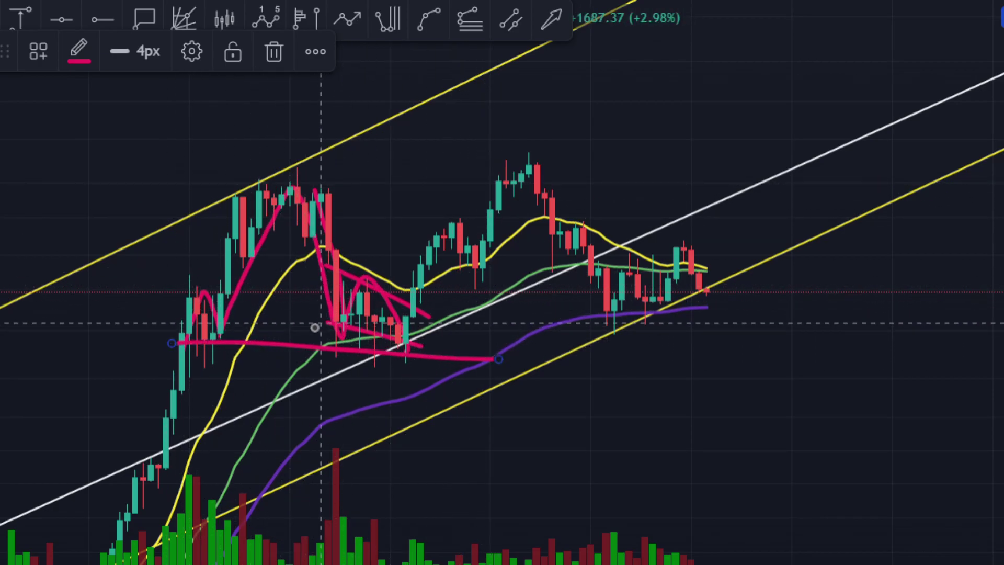
key("ctrl+z")
key("ctrl+z")
key("ctrl+z")
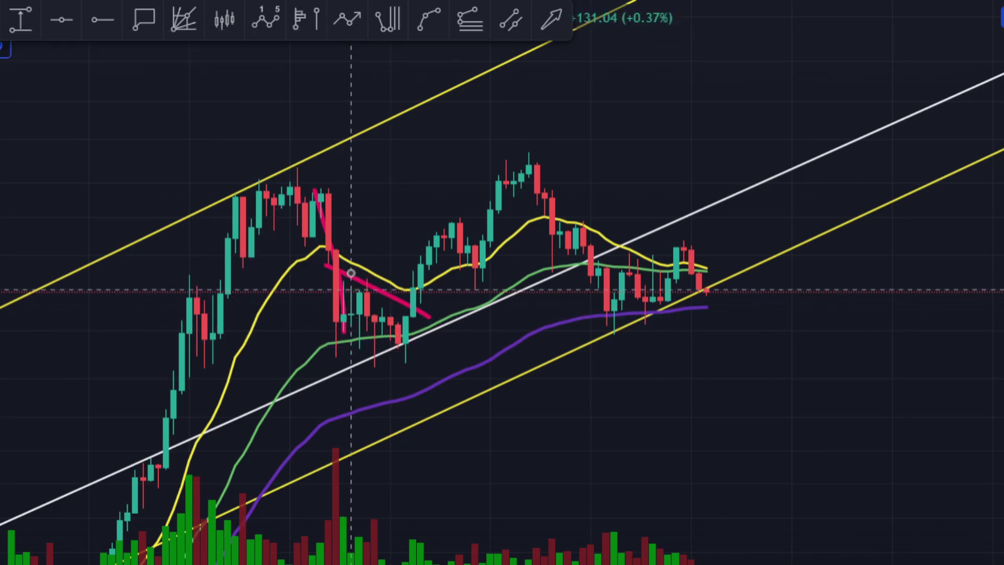
Draw and reposition a pink line along the pullback lows, then undo every pink drawing
left_click_drag(317, 333, 436, 348)
scroll(393, 340, "up", 2)
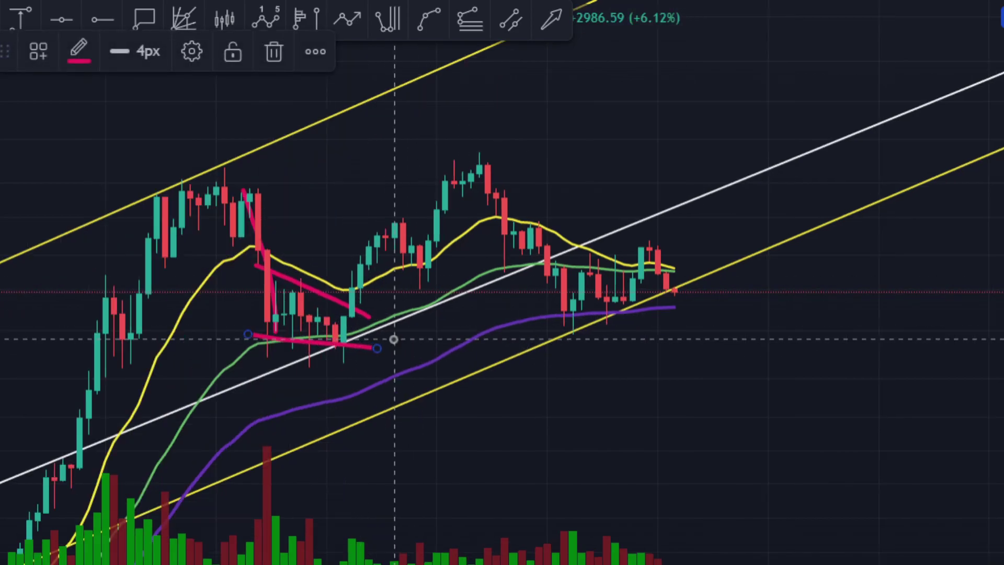
mouse_move(259, 246)
left_mouse_down()
mouse_move(296, 352)
mouse_move(359, 393)
left_mouse_up()
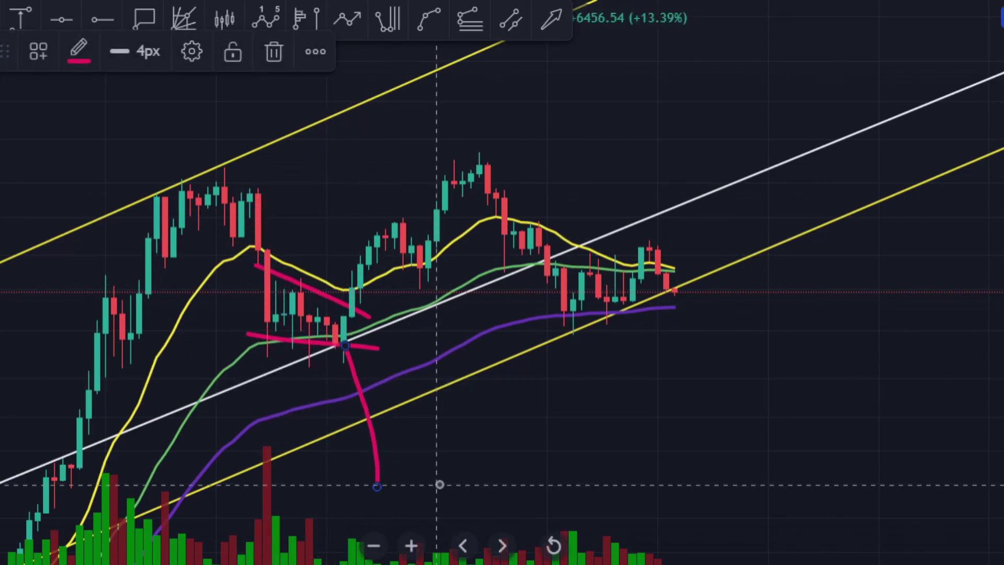
right_click(372, 446)
left_click_drag(372, 445, 351, 273)
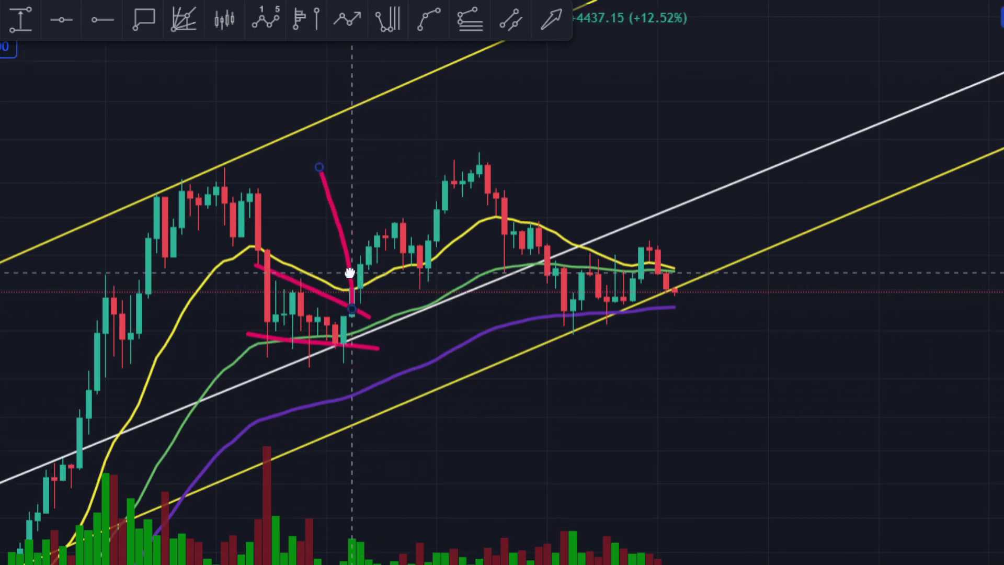
left_click(394, 214)
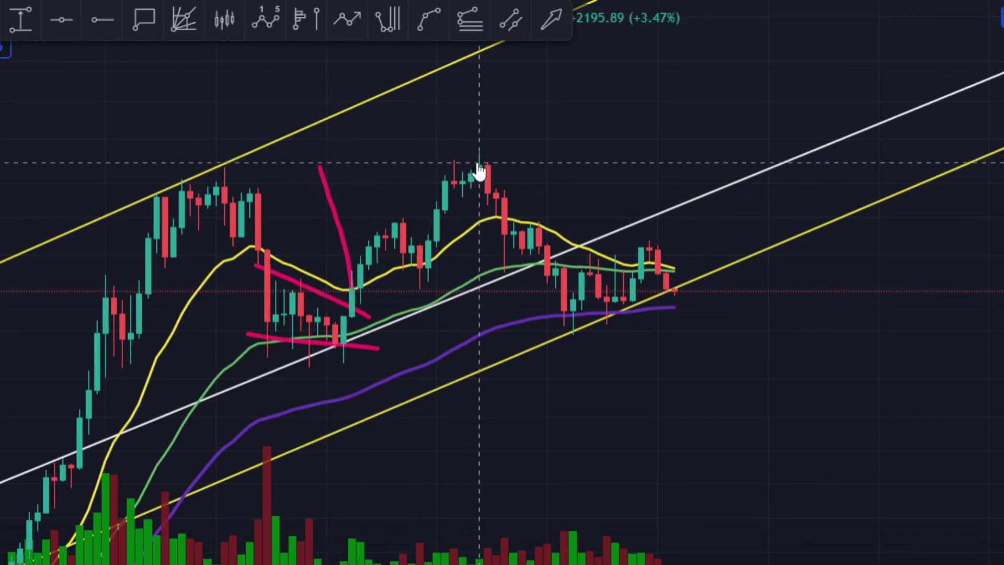
key("ctrl+z")
key("ctrl+z")
key("ctrl+z")
key("ctrl+z")
key("ctrl+z")
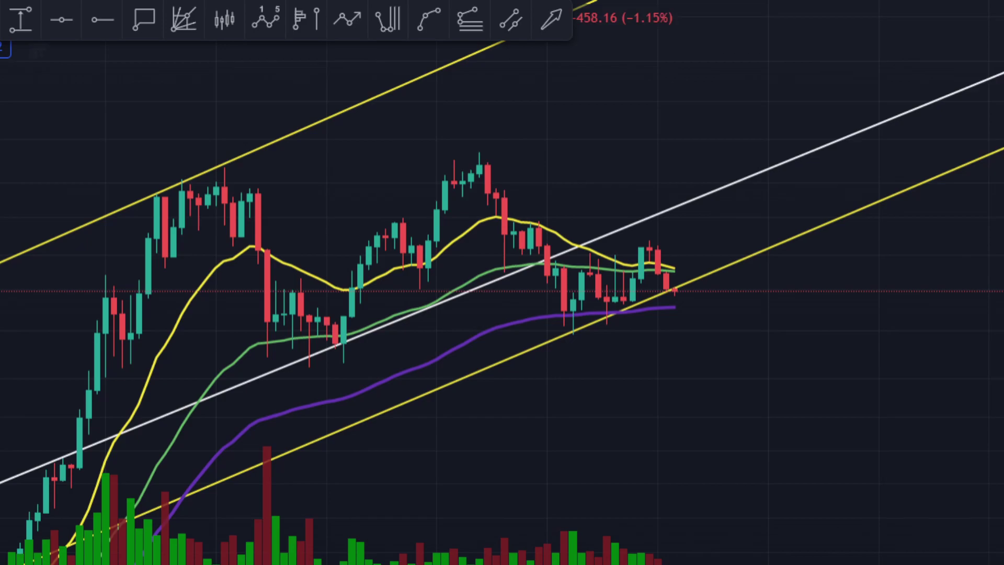
Draw a yellow line from the recent peak down to the following low
left_click(487, 164)
left_click(563, 322)
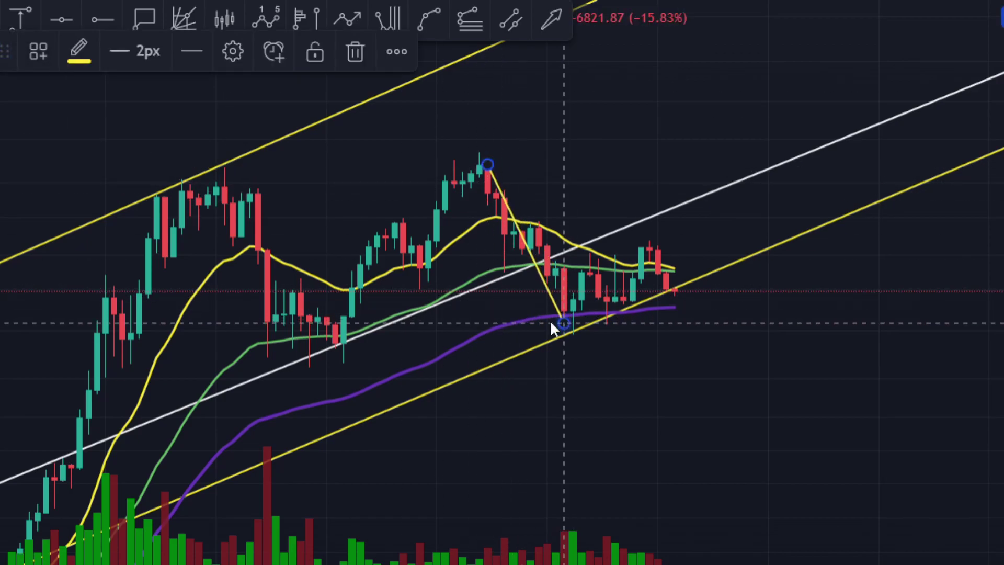
key("Escape")
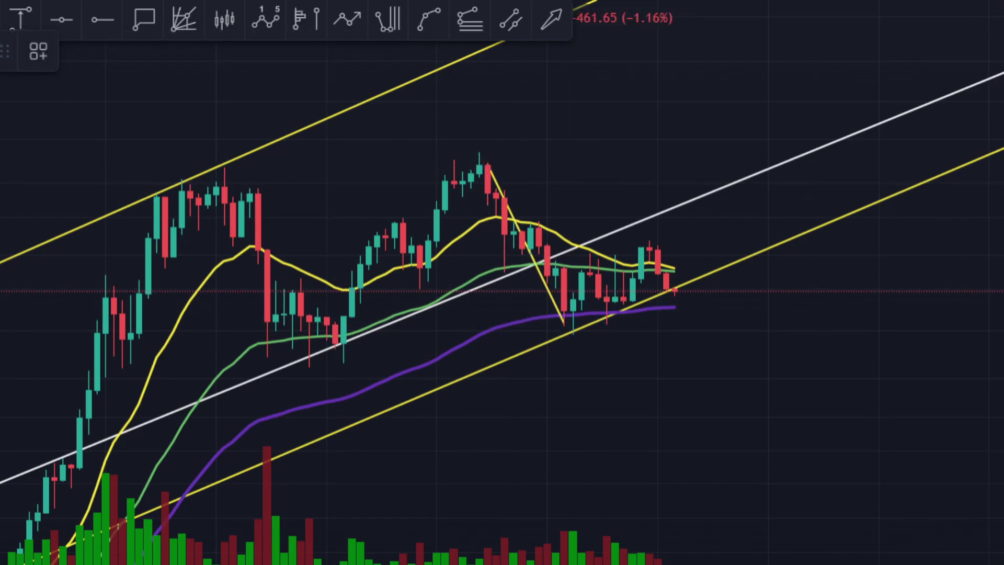
Draw pink trend lines across the consolidation highs and along the consolidation lows
left_click(563, 266)
left_click(674, 243)
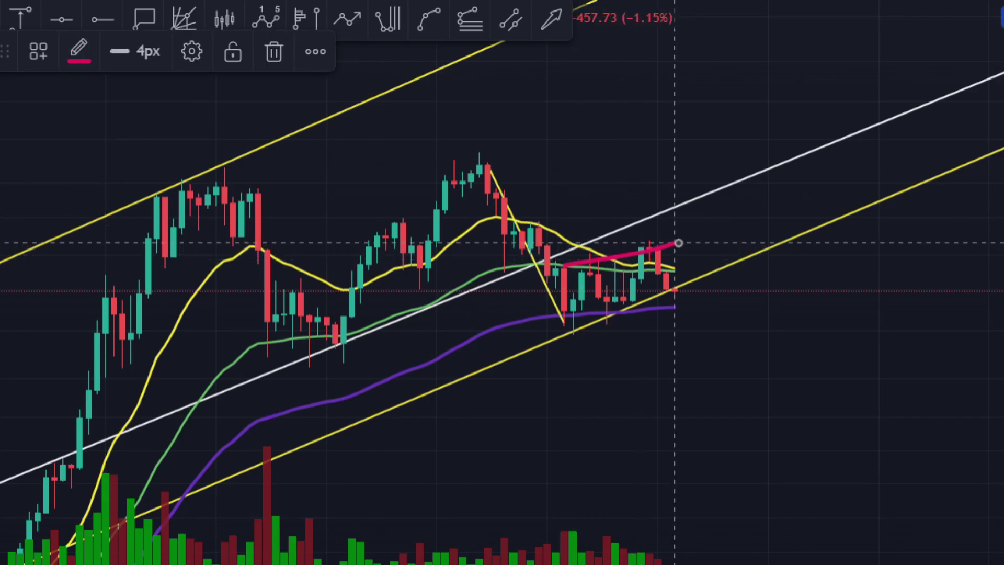
left_click(562, 322)
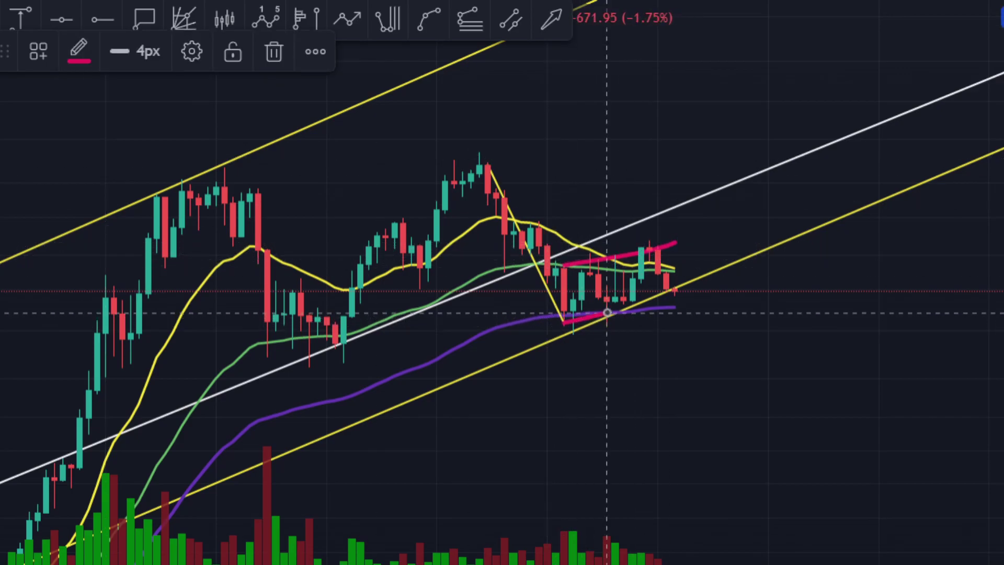
left_click(717, 277)
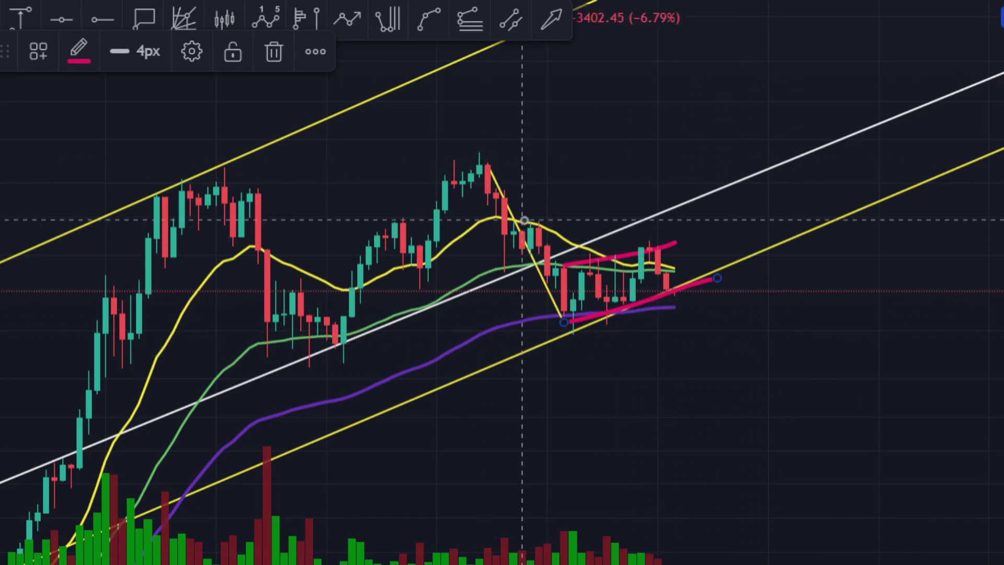
Move the yellow line so it projects a drop from the end of the consolidation
left_click(509, 212)
left_click_drag(510, 211, 687, 324)
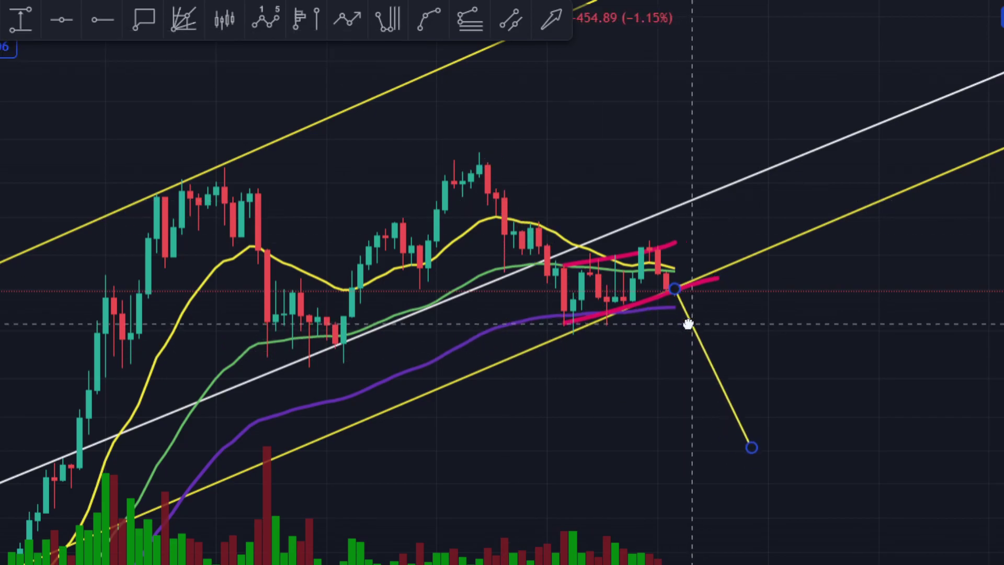
left_click(794, 436)
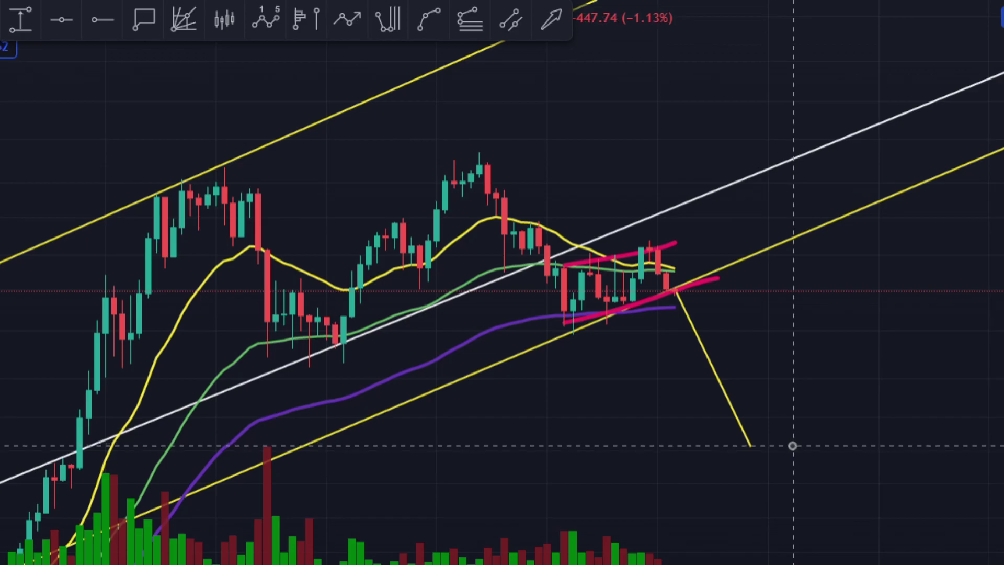
left_click_drag(840, 430, 782, 424)
scroll(884, 446, "down", 2)
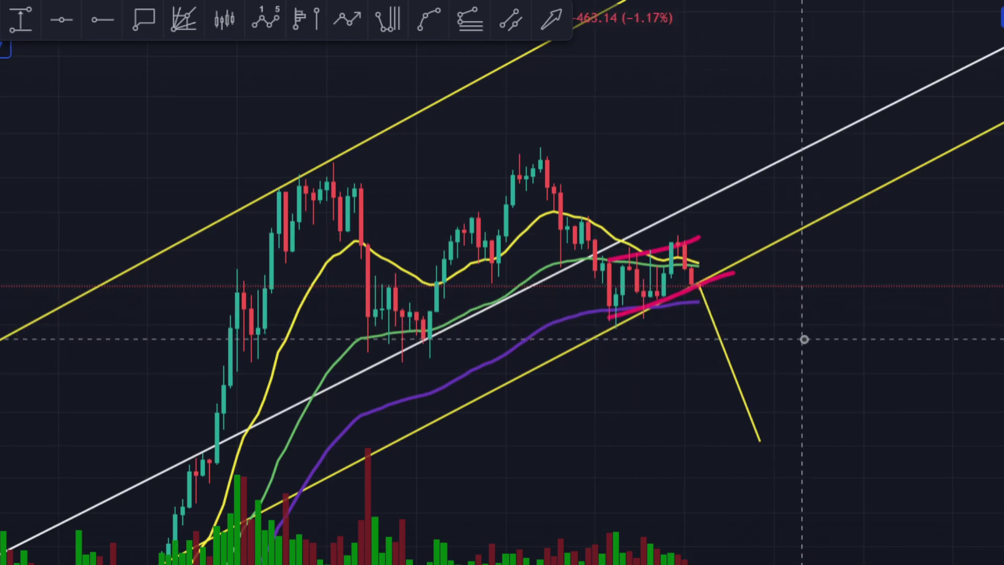
scroll(805, 347, "up", 2)
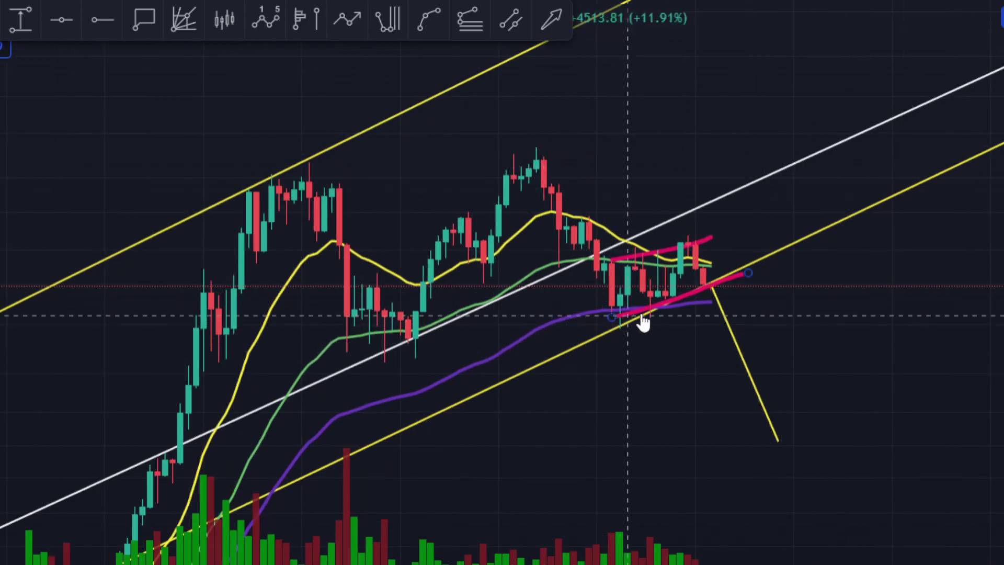
left_click_drag(1001, 366, 1001, 210)
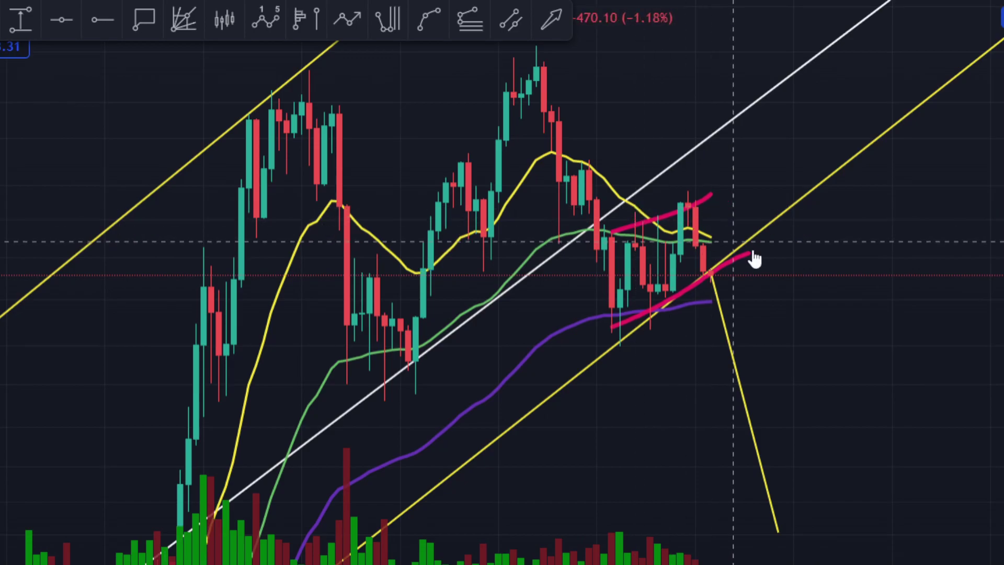
scroll(895, 396, "down", 3)
left_click_drag(1002, 303, 1002, 397)
left_click_drag(898, 423, 875, 76)
scroll(909, 301, "down", 4)
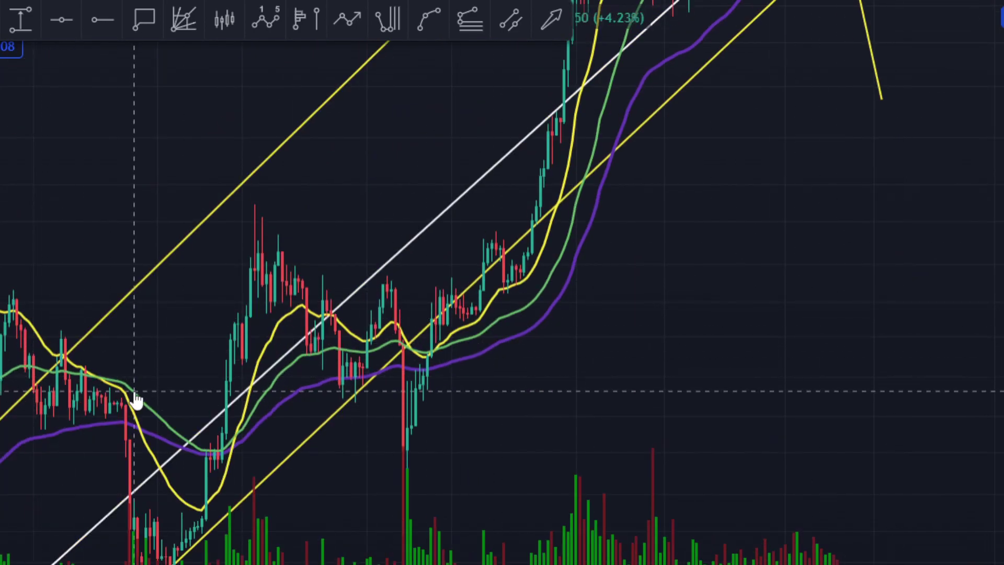
scroll(755, 358, "down", 5)
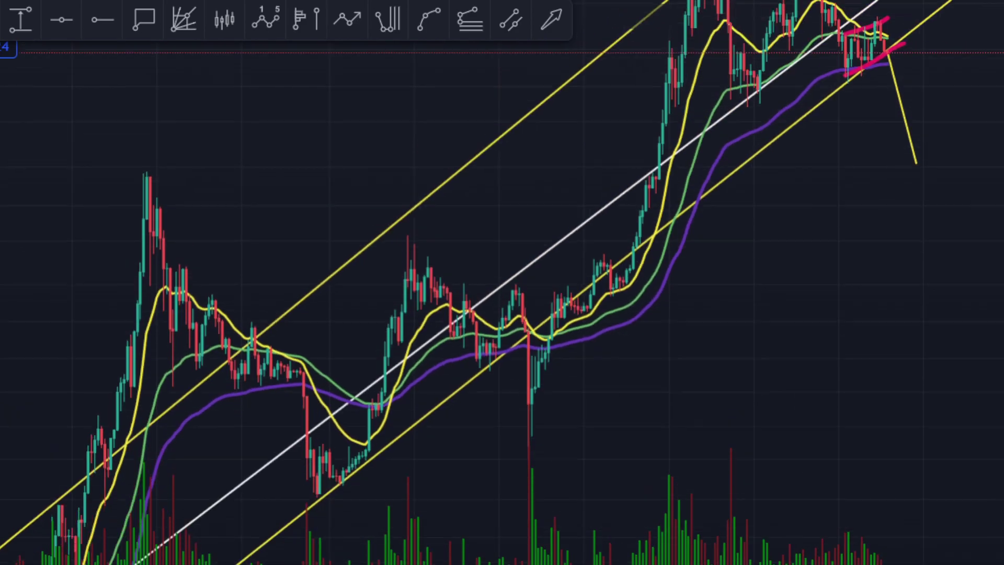
left_click_drag(292, 270, 269, 261)
left_click_drag(235, 277, 384, 397)
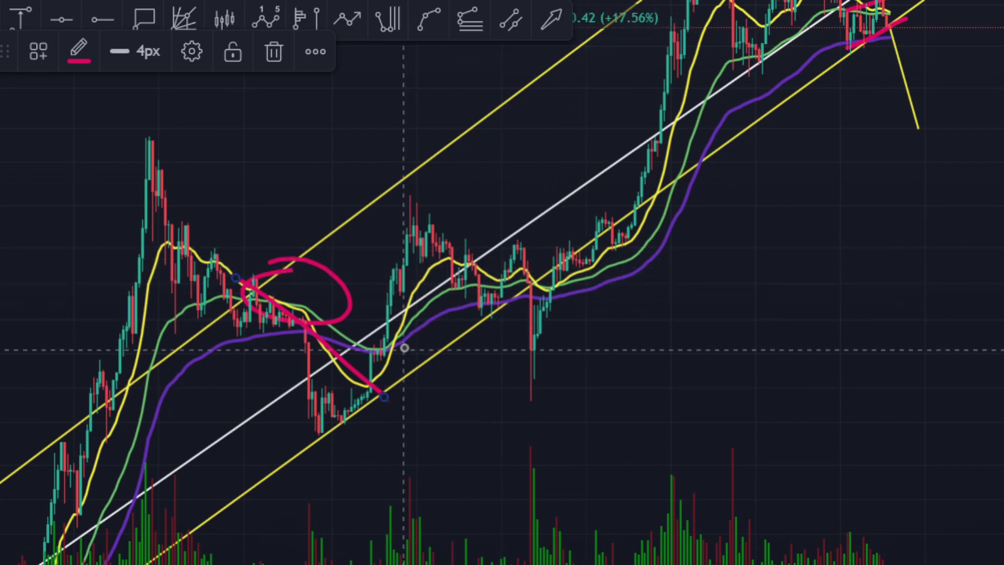
left_click_drag(515, 275, 539, 402)
left_click_drag(537, 392, 586, 231)
key("ctrl+z")
key("ctrl+z")
key("ctrl+z")
key("ctrl+z")
key("ctrl+z")
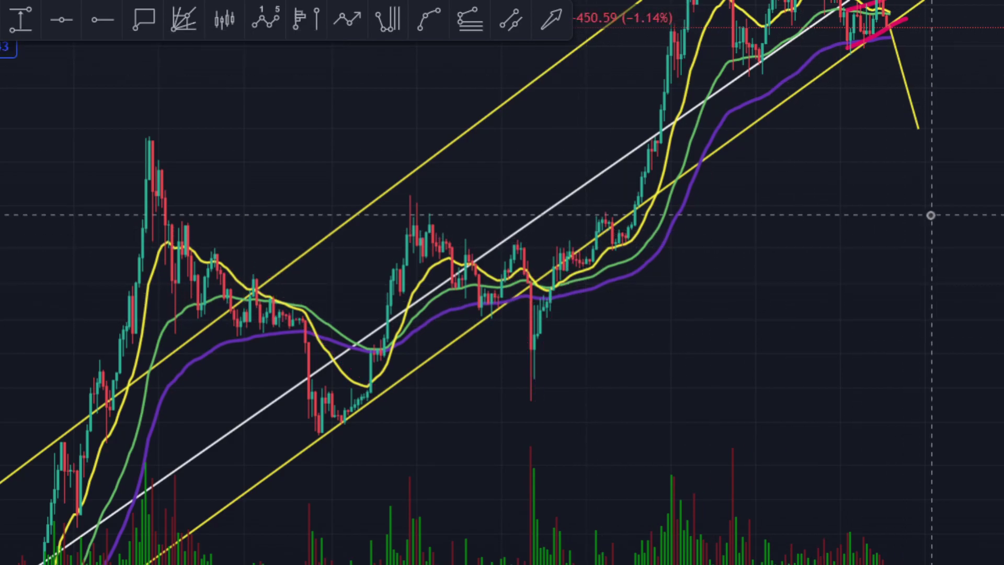
scroll(880, 305, "up", 5)
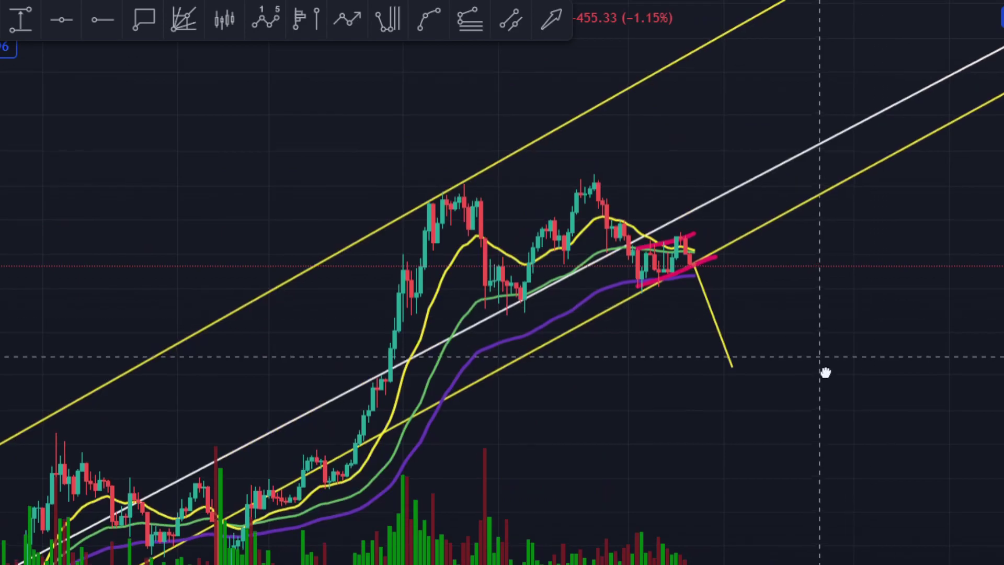
left_click_drag(823, 360, 827, 427)
scroll(827, 427, "up", 2)
left_click_drag(1002, 471, 1002, 434)
left_click_drag(883, 426, 916, 379)
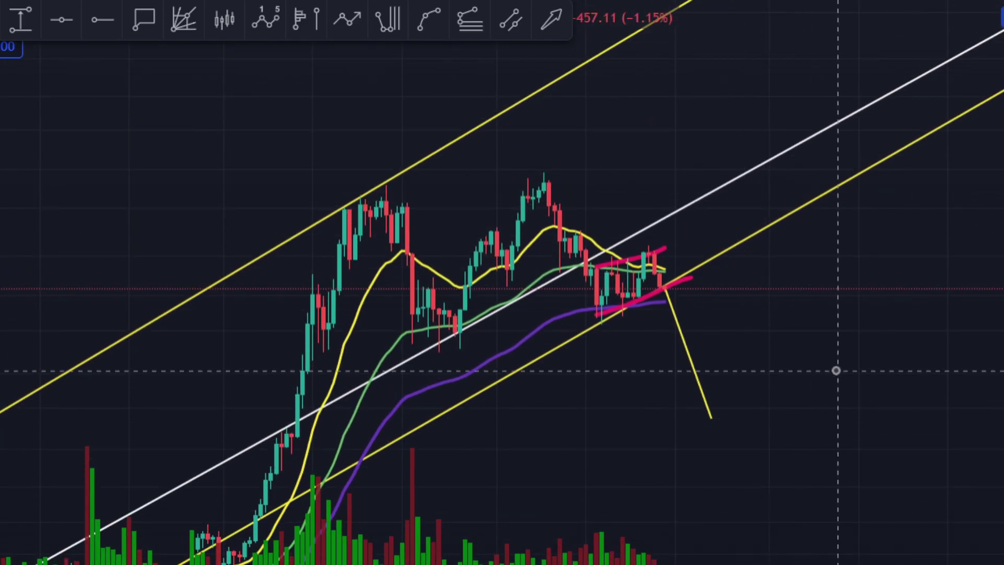
scroll(762, 442, "down", 4)
scroll(914, 392, "up", 7)
left_click_drag(539, 385, 803, 356)
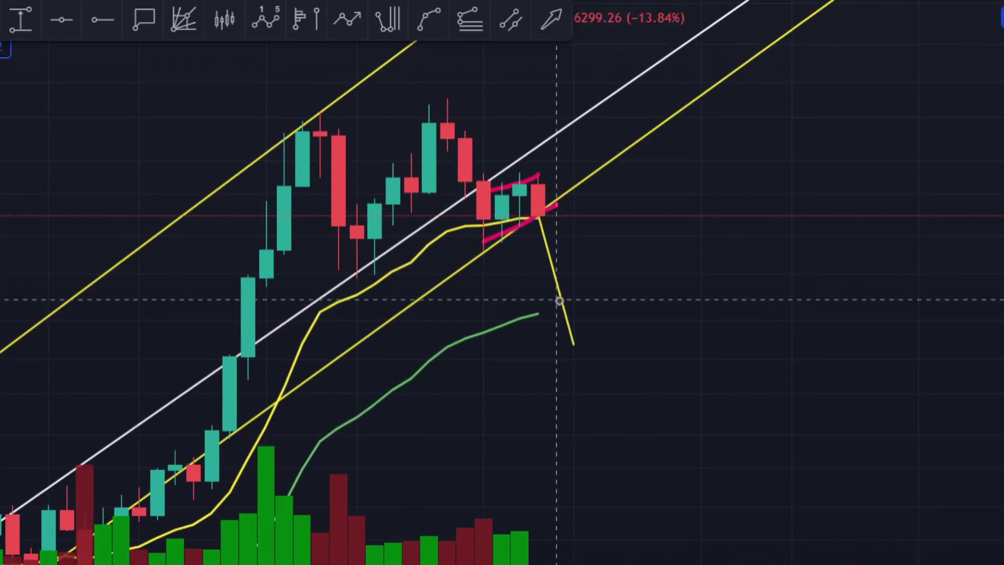
mouse_move(565, 311)
left_mouse_down()
mouse_move(507, 219)
mouse_move(460, 189)
mouse_move(496, 195)
mouse_move(551, 235)
mouse_move(445, 182)
mouse_move(467, 187)
left_mouse_up()
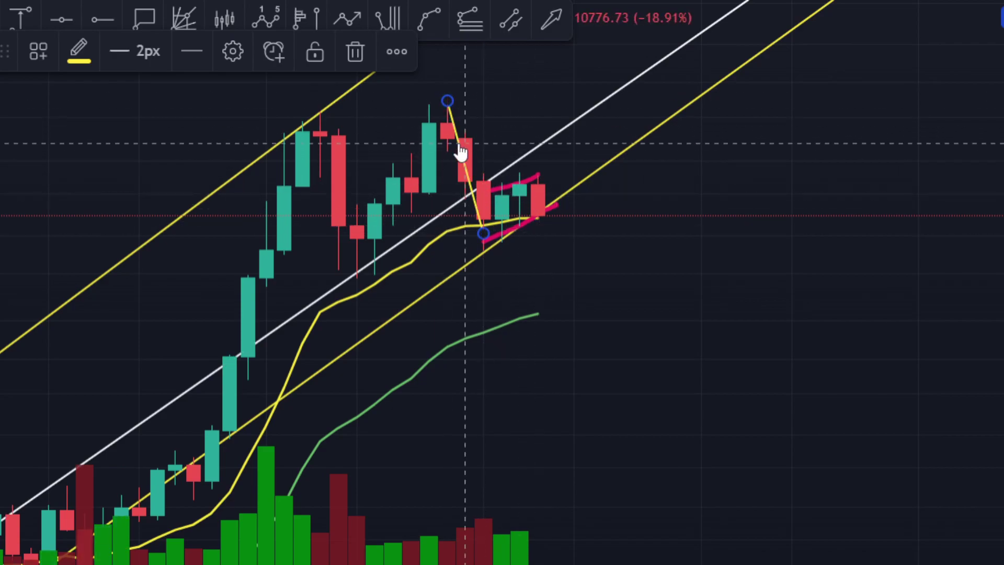
left_click_drag(465, 151, 555, 228)
left_click(579, 328)
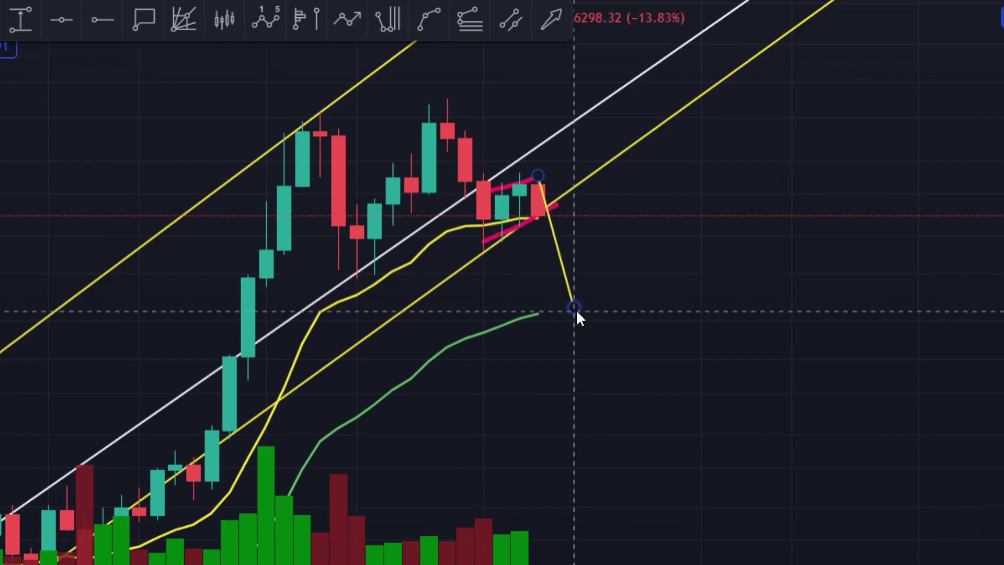
left_click_drag(628, 356, 639, 334)
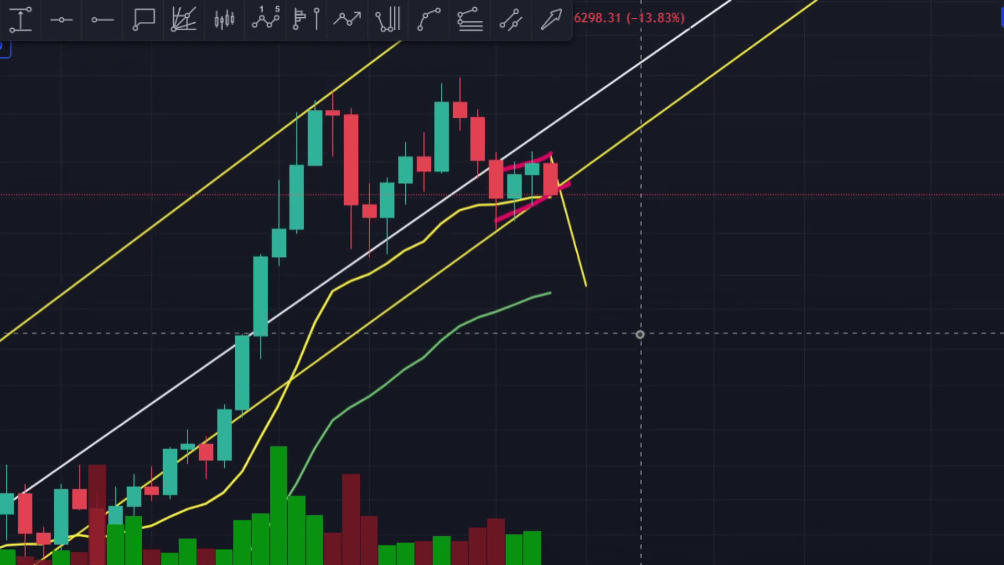
scroll(638, 334, "down", 1)
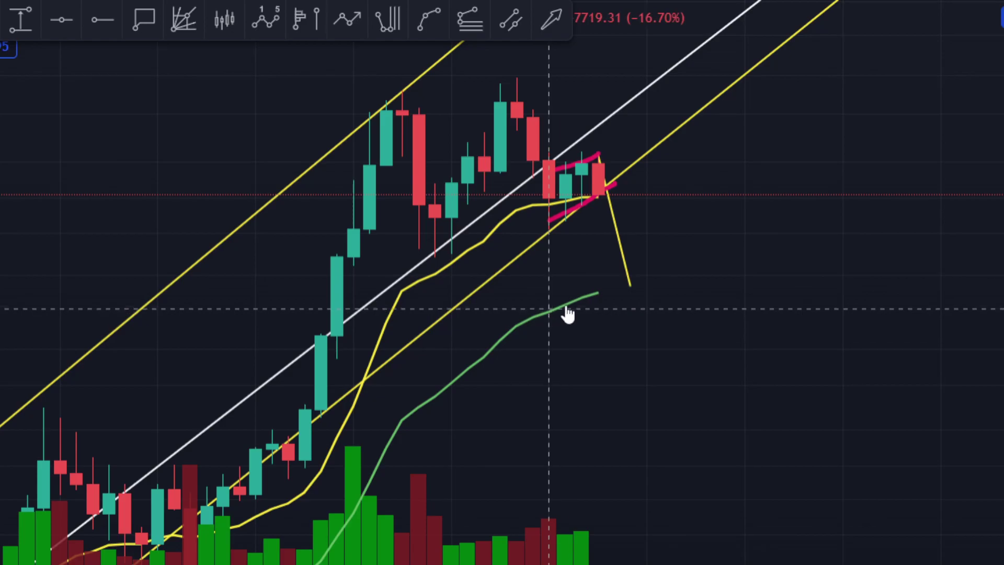
left_click_drag(728, 418, 784, 162)
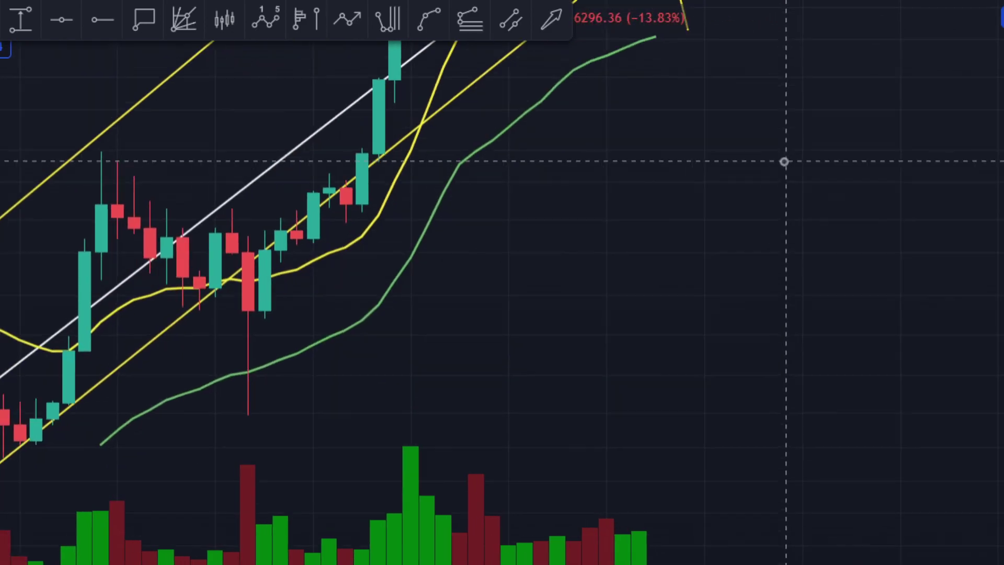
scroll(784, 161, "down", 3)
left_click_drag(1003, 277, 1003, 439)
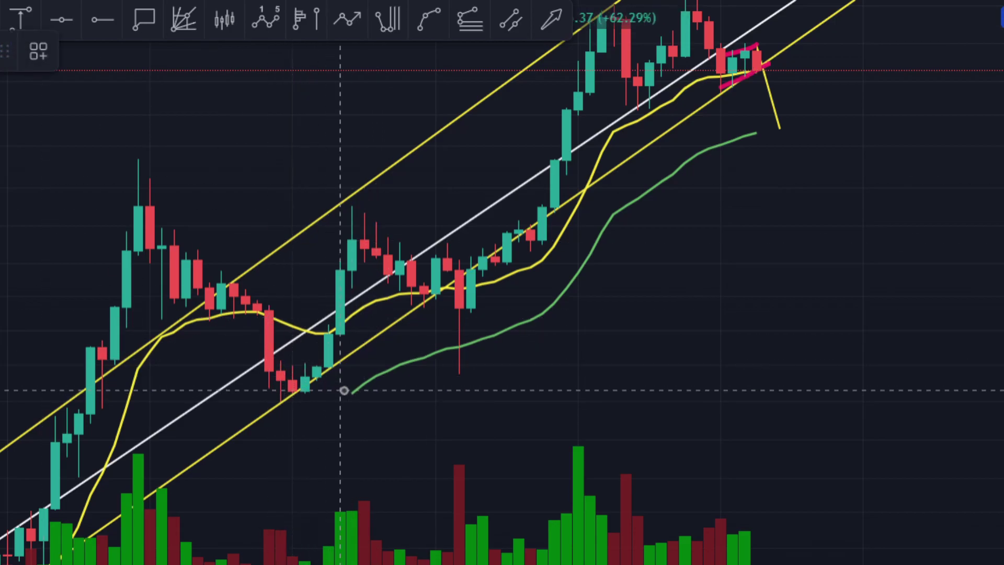
mouse_move(343, 393)
left_mouse_down()
mouse_move(275, 410)
mouse_move(299, 409)
left_mouse_up()
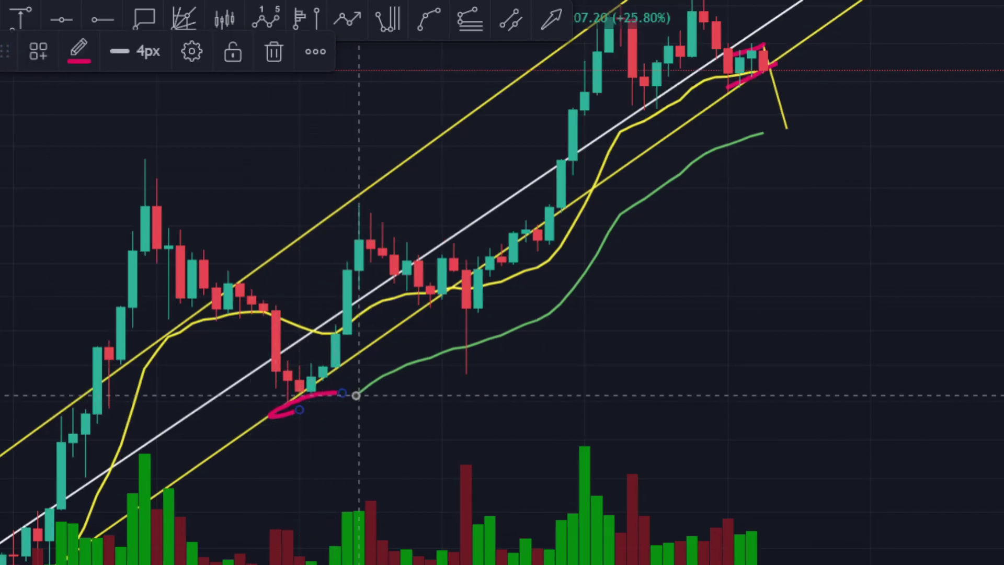
key("ctrl+z")
mouse_move(369, 385)
left_mouse_down()
mouse_move(280, 435)
mouse_move(337, 362)
mouse_move(394, 330)
left_mouse_up()
key("ctrl+z")
mouse_move(455, 271)
left_mouse_down()
mouse_move(478, 354)
mouse_move(441, 334)
left_mouse_up()
key("ctrl+z")
key("ctrl+z")
key("ctrl+z")
left_click_drag(831, 226, 669, 298)
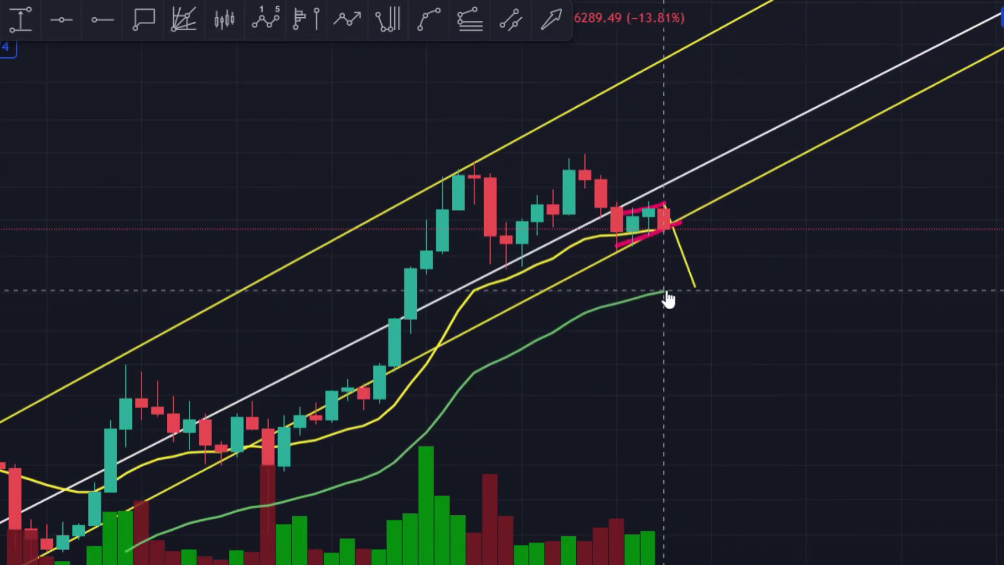
mouse_move(663, 205)
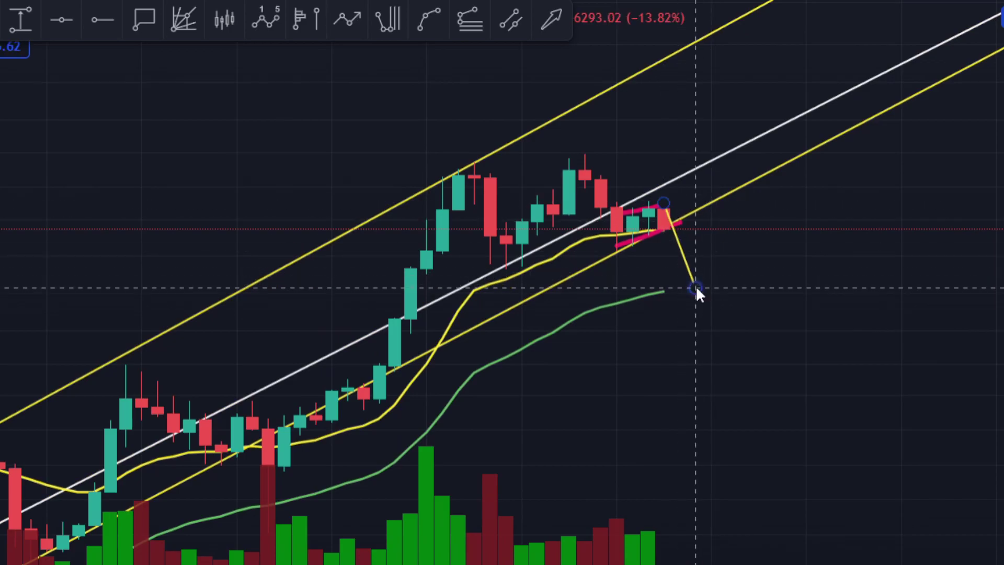
scroll(874, 308, "down", 2)
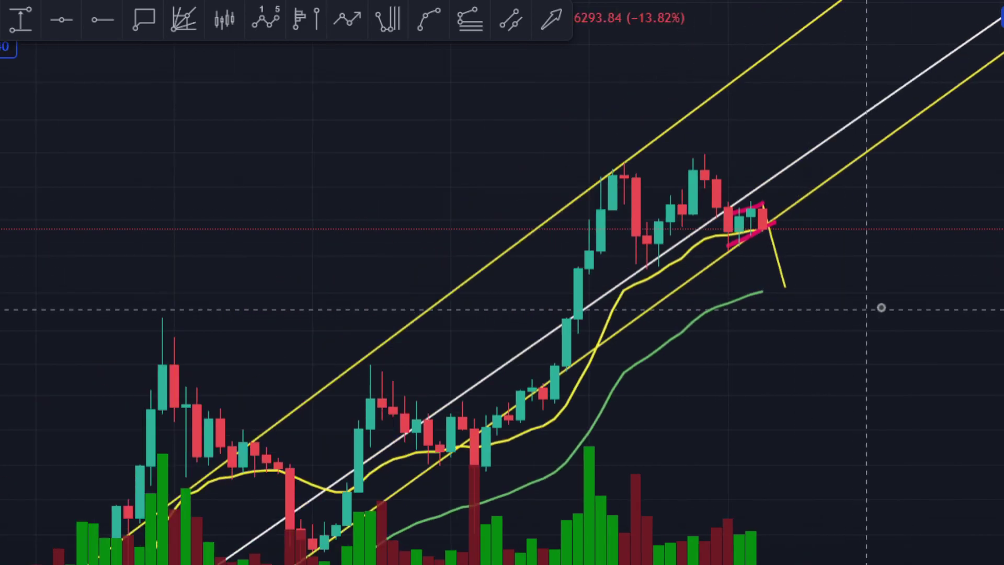
left_click_drag(1003, 319, 1003, 288)
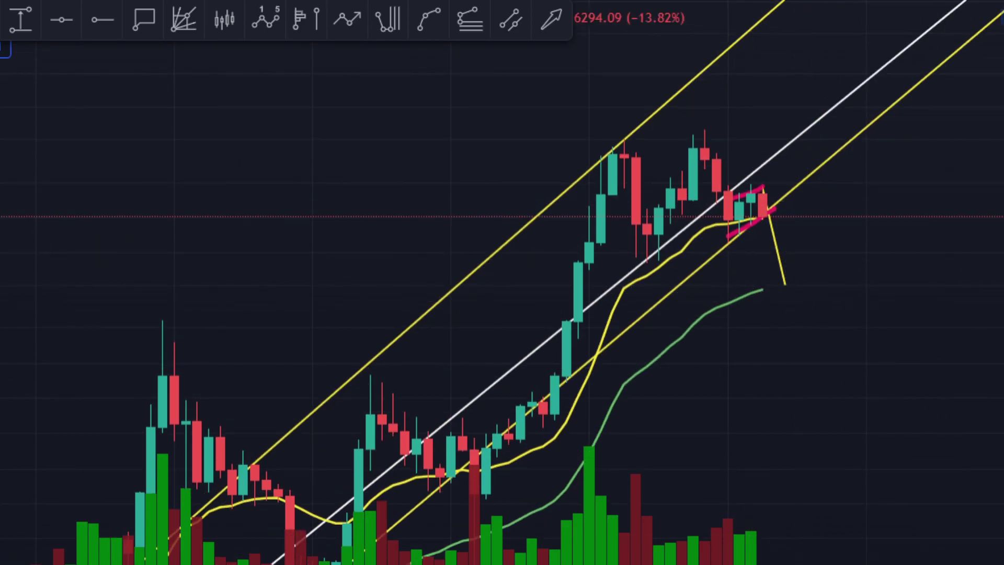
left_click_drag(169, 279, 116, 302)
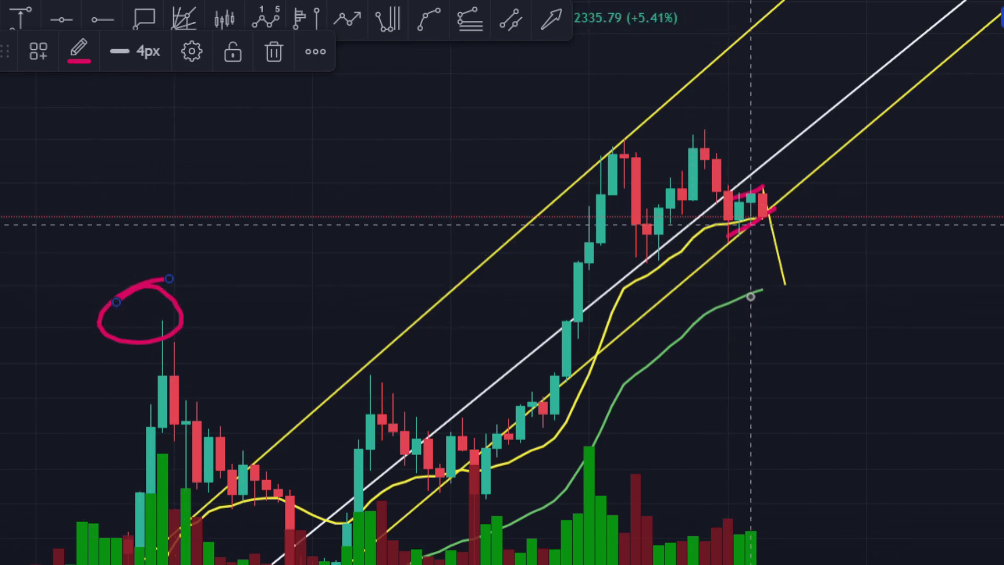
key("Delete")
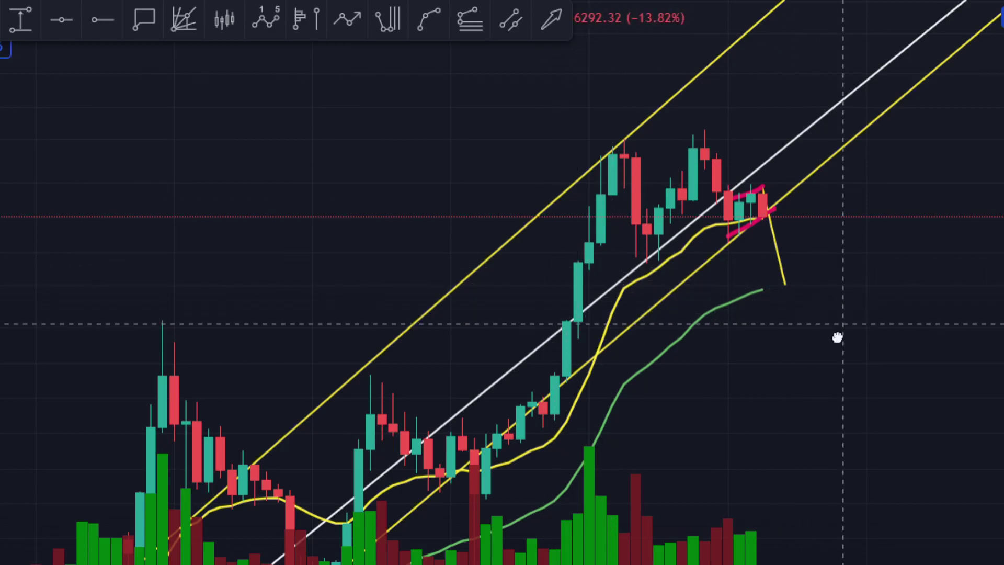
scroll(838, 325, "up", 5)
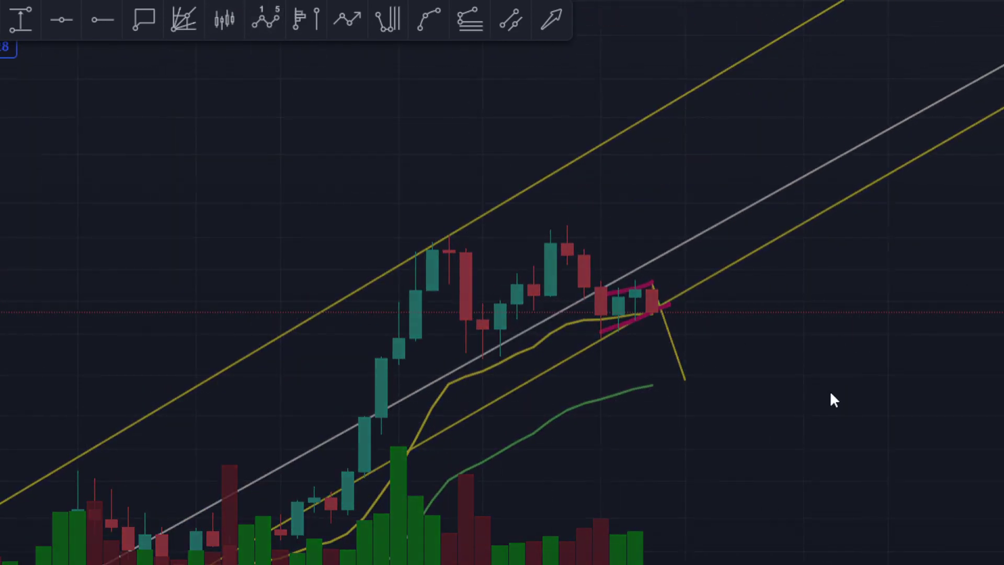
Pan, zoom and stretch the price scale to frame the recent candles
scroll(831, 394, "down", 5)
scroll(830, 394, "up", 2)
left_click_drag(933, 458, 805, 457)
scroll(850, 450, "up", 2)
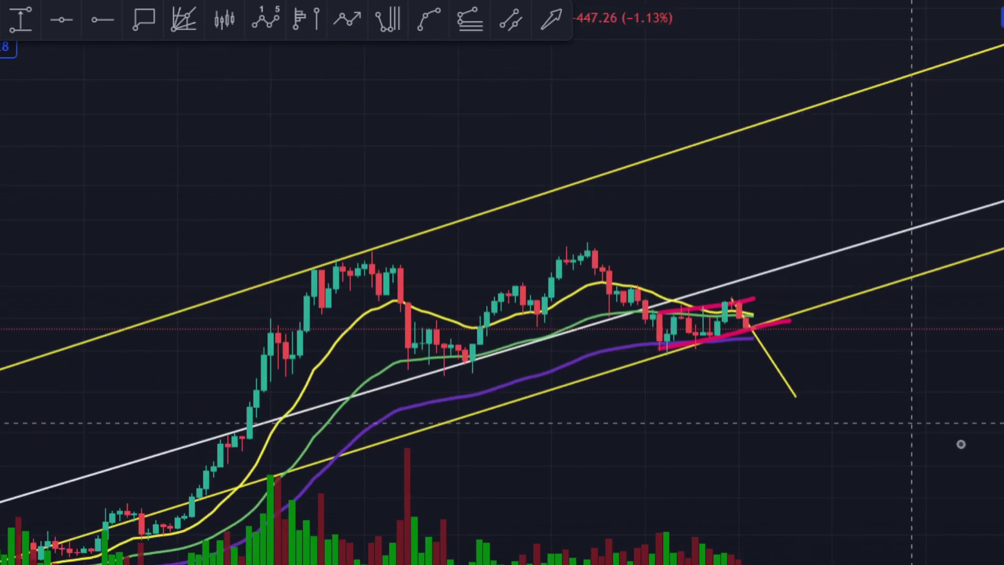
left_click_drag(1002, 523, 1002, 449)
left_click_drag(933, 463, 914, 405)
scroll(914, 404, "up", 2)
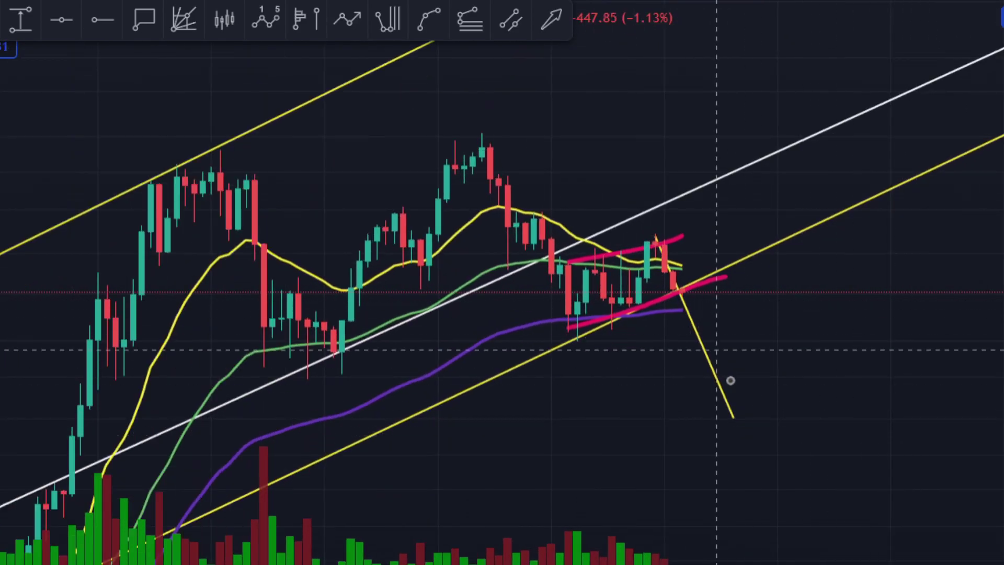
Switch to a longer candle interval and reframe the chart on earlier history
left_click(266, 1)
left_click_drag(774, 459, 869, 394)
scroll(826, 366, "up", 3)
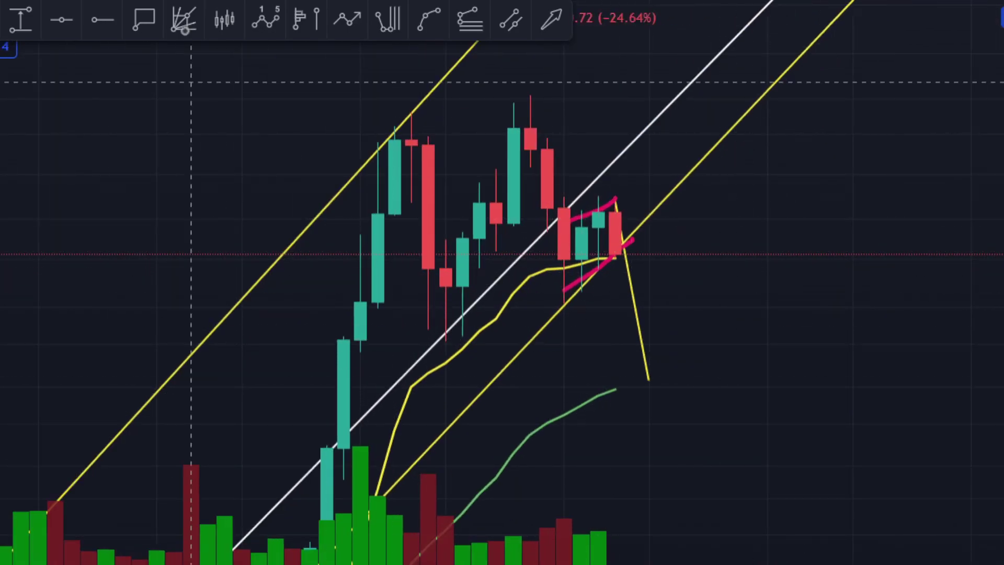
scroll(748, 403, "down", 5)
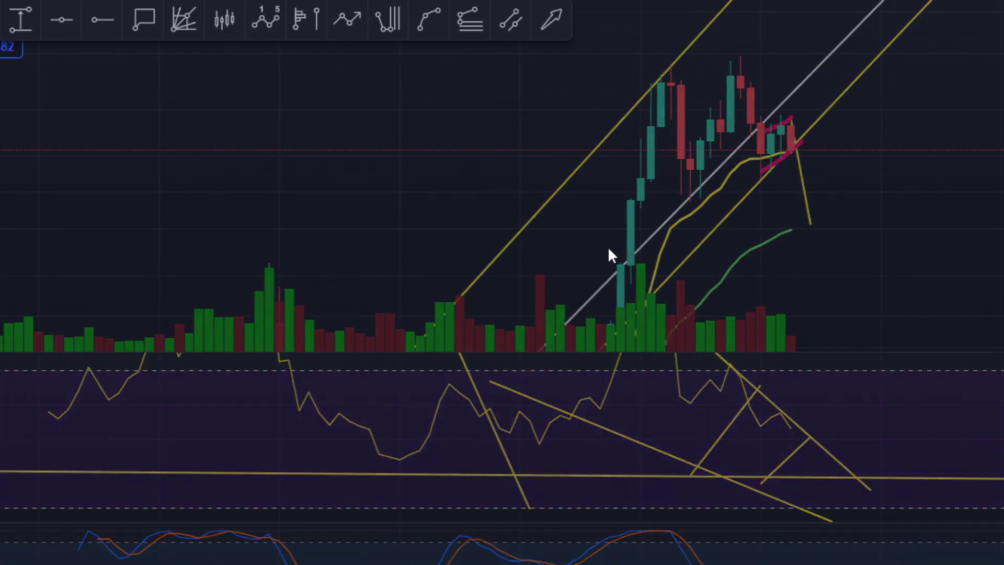
scroll(699, 300, "down", 5)
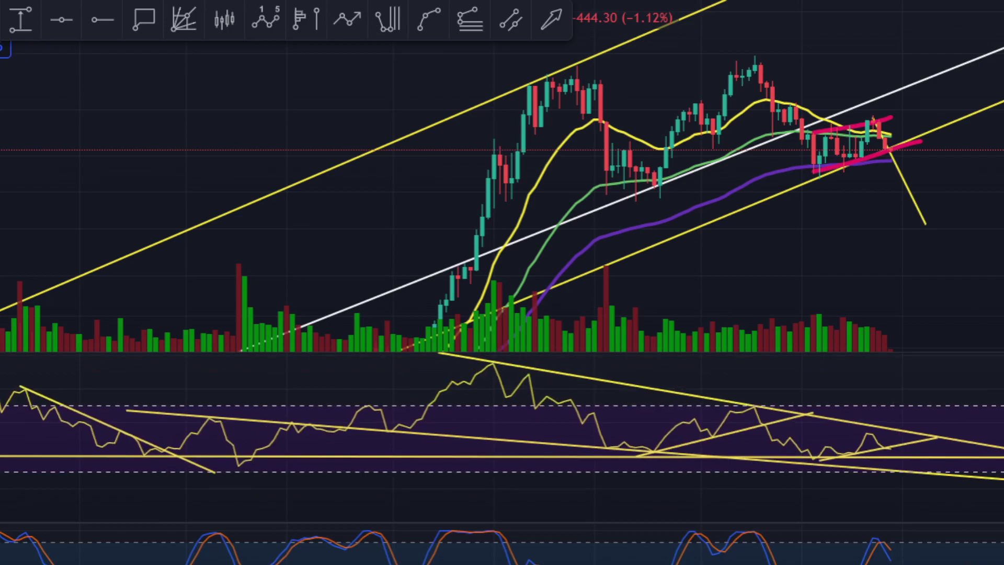
left_click_drag(848, 391, 751, 391)
In the maximised RSI pane, stretch the rising yellow trendline from the latest lows to the falling line
double_click(751, 390)
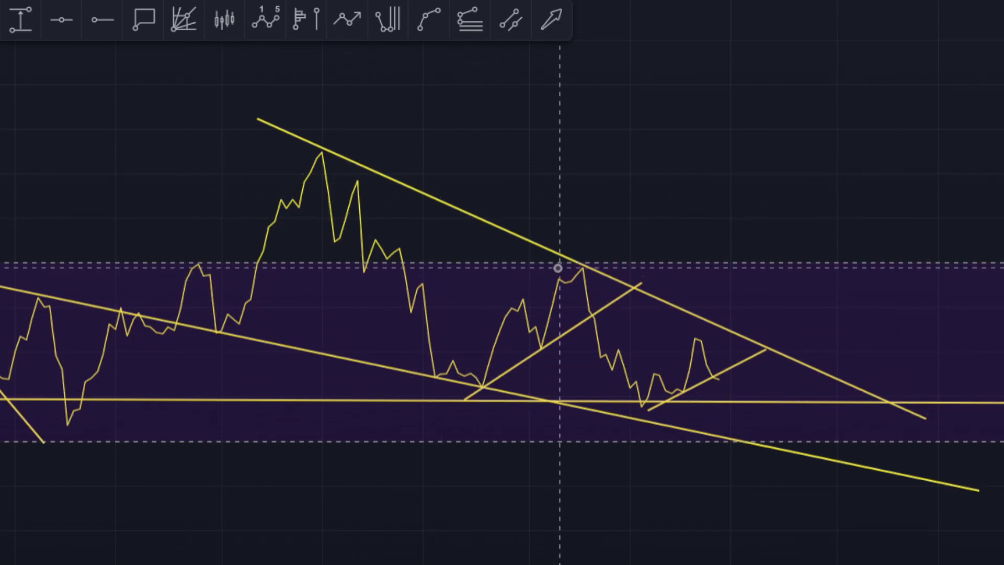
left_click(634, 293)
left_click(667, 374)
left_click_drag(766, 351, 778, 363)
left_click_drag(650, 409, 613, 416)
left_click_drag(777, 363, 790, 360)
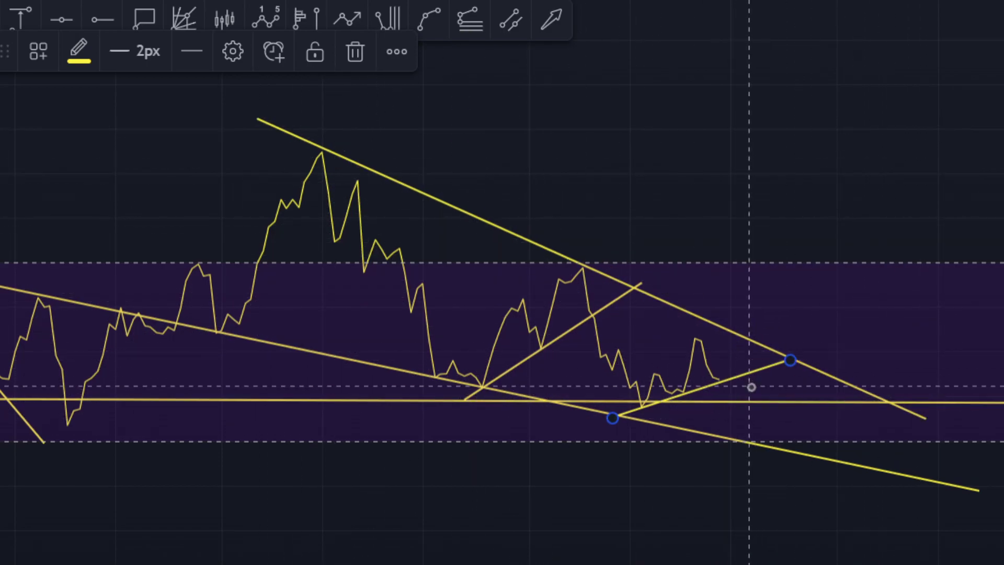
left_click(867, 200)
Restore the pane layout and centre the price chart on the pink wedge at the lower channel line
double_click(867, 200)
left_click_drag(915, 209, 901, 283)
double_click(908, 303)
left_click_drag(836, 408, 857, 385)
scroll(858, 385, "up", 6)
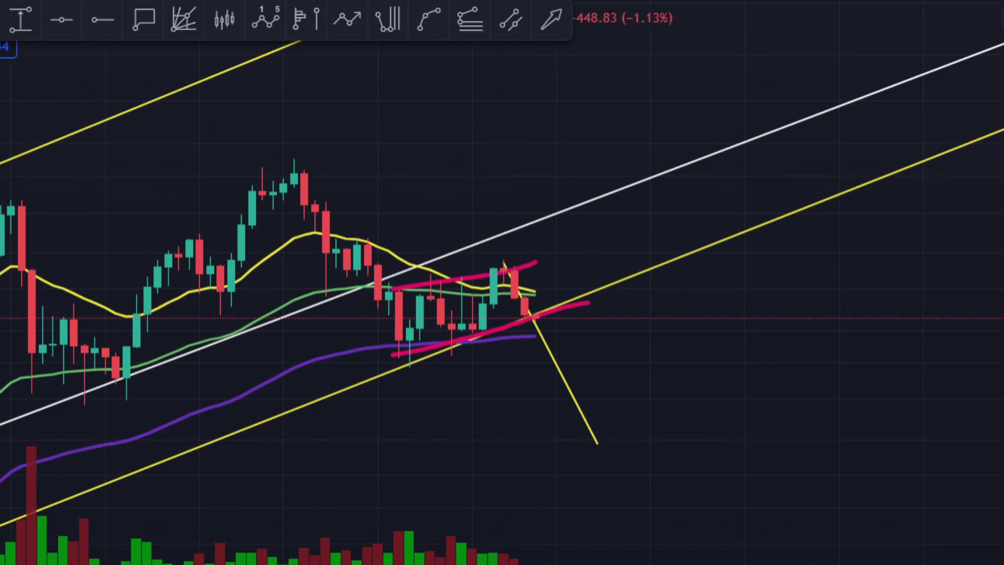
Delete the yellow downward projection line and the upper and lower pink flag lines
scroll(359, 443, "down", 3)
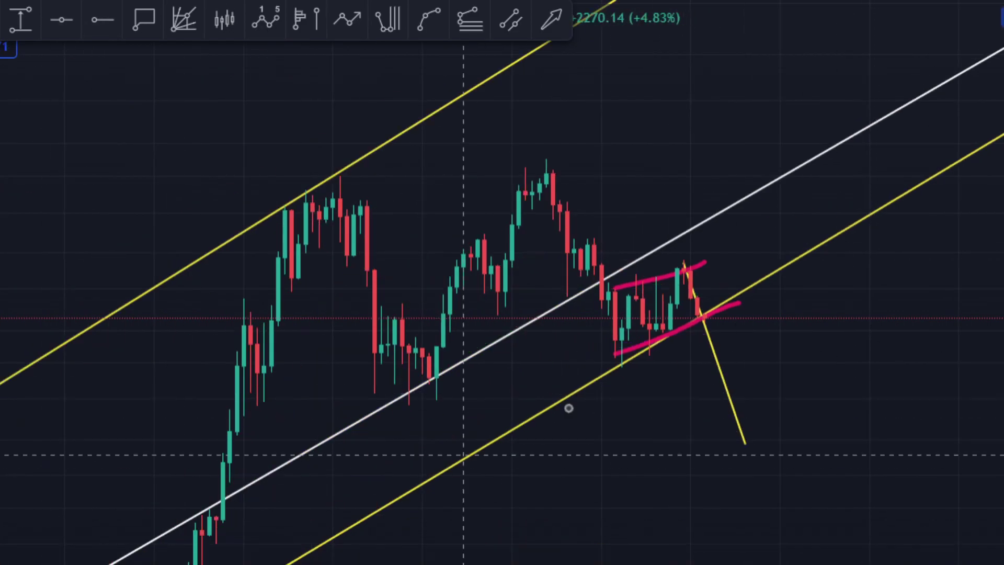
right_click(723, 385)
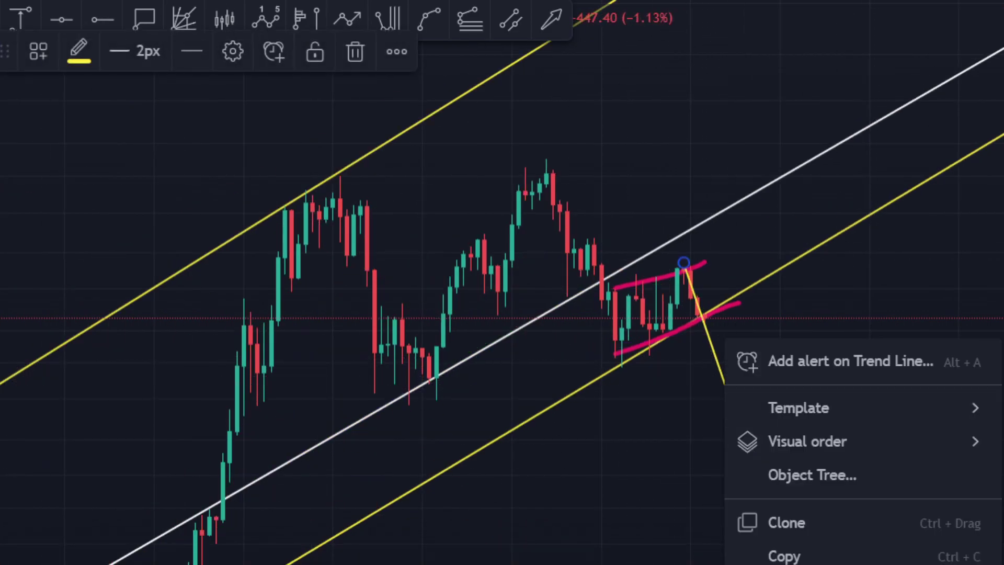
key("Delete")
left_click(709, 265)
key("Delete")
left_click(737, 308)
key("Delete")
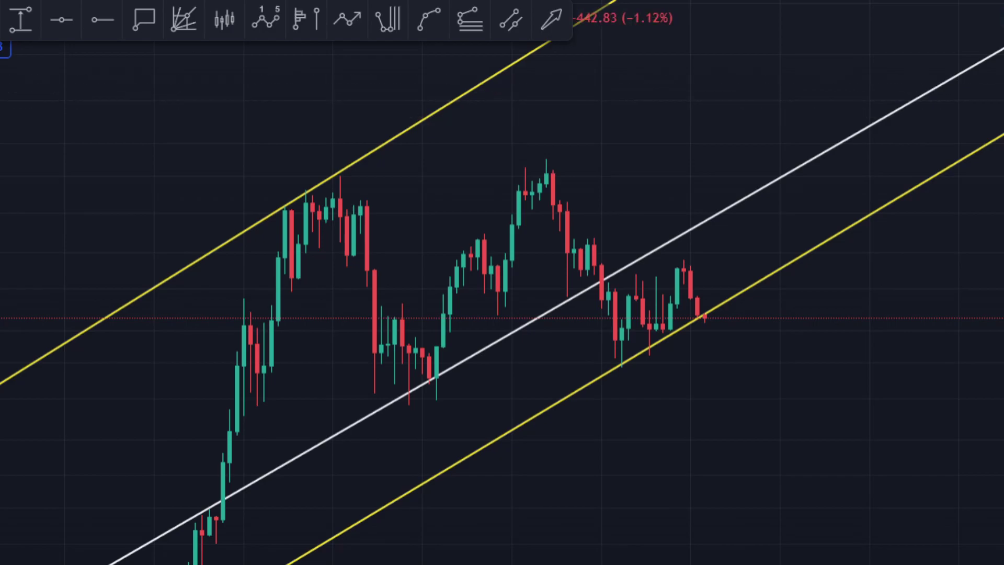
Draw a Fib retracement from 68671.11 to 28614.77 and frame it with price on the 0.618 level (39977.95)
left_click(919, 160)
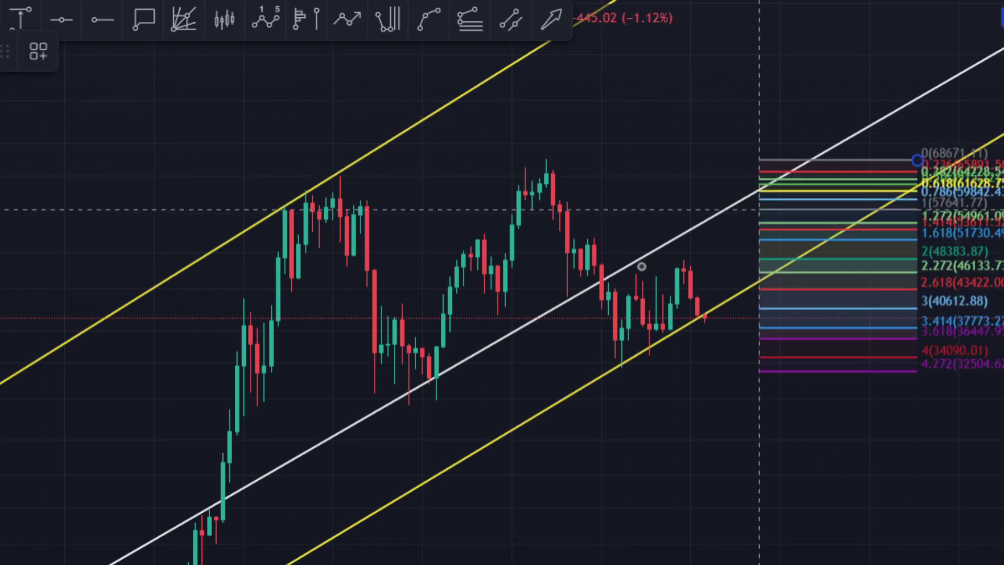
left_click(319, 406)
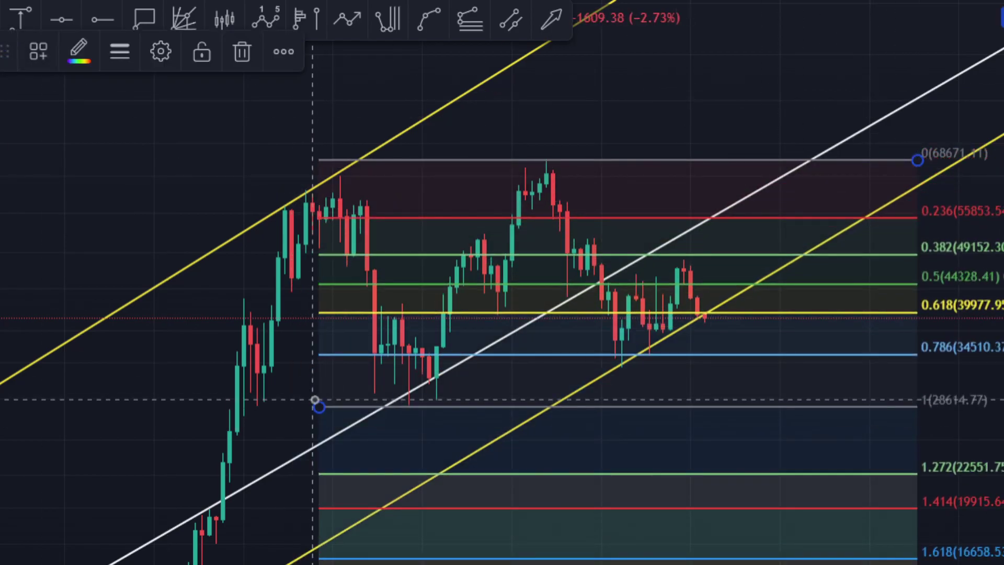
left_click_drag(738, 445, 620, 475)
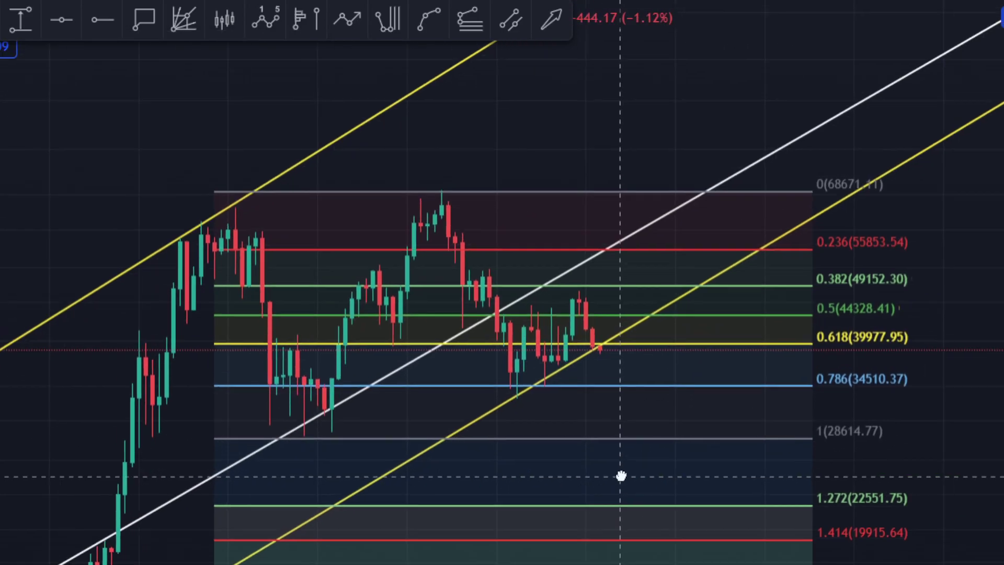
left_click_drag(1002, 515, 1001, 413)
left_click_drag(668, 421, 506, 414)
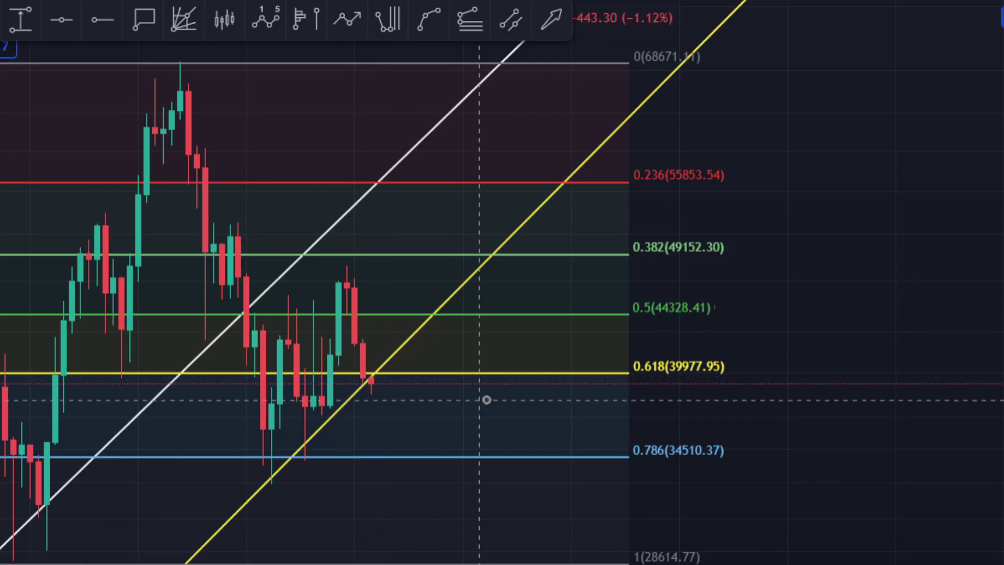
left_click_drag(480, 401, 624, 395)
scroll(624, 395, "up", 2)
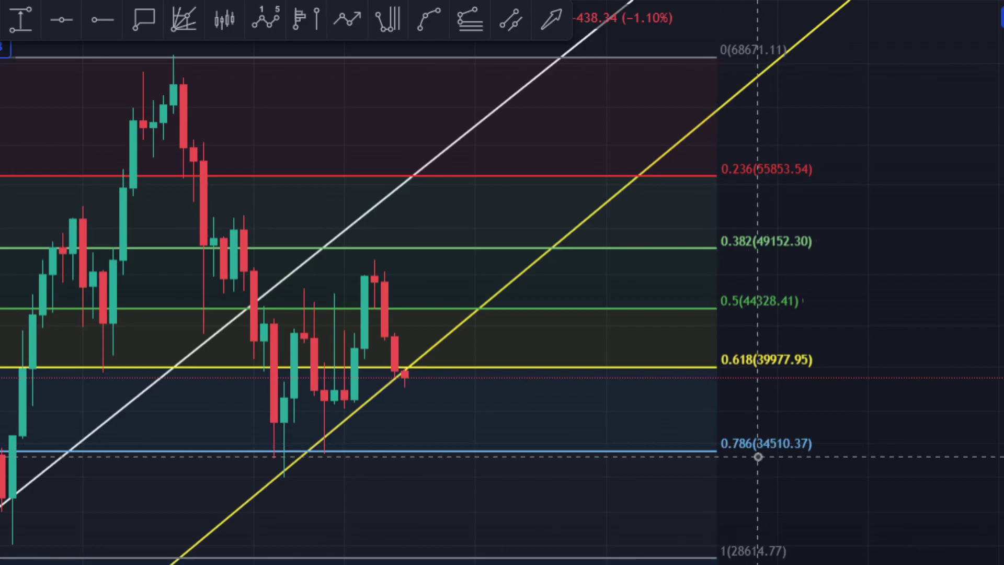
scroll(574, 475, "down", 1)
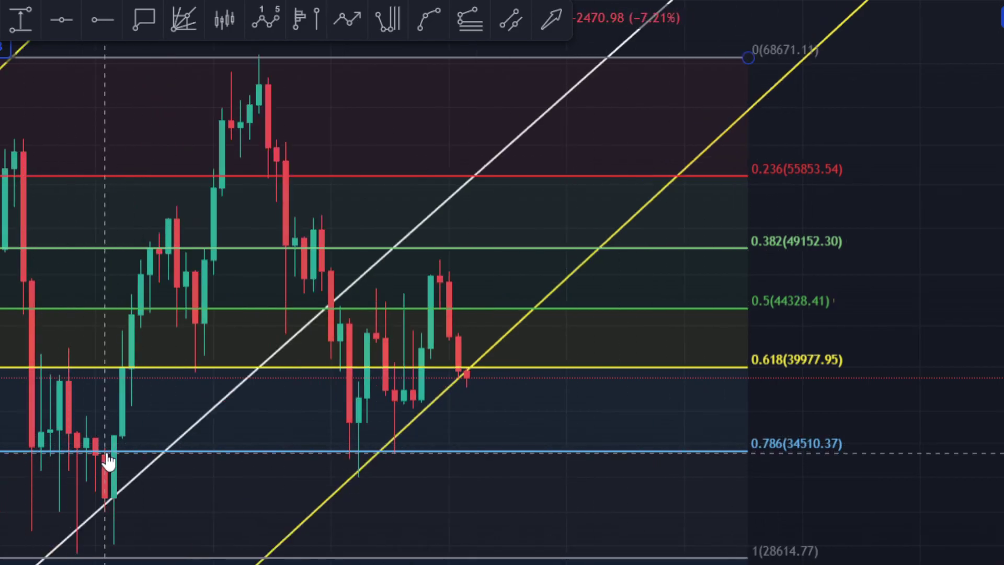
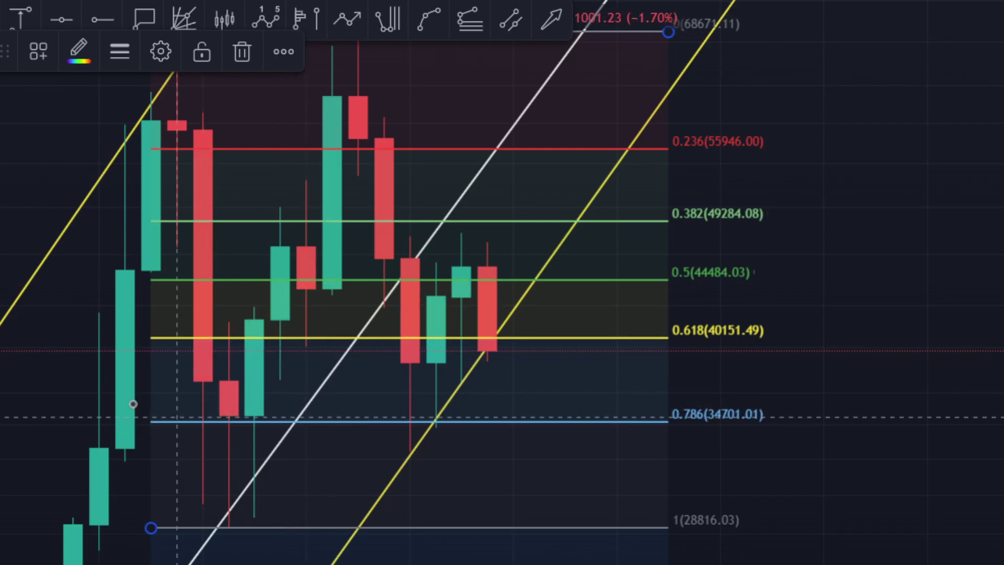
With a 4px pink brush, circle the candle lows, mark the last candle and trace the moving average to 0.618
left_click(1, 418)
mouse_move(306, 449)
left_mouse_down()
mouse_move(232, 530)
mouse_move(175, 434)
mouse_move(332, 410)
left_mouse_up()
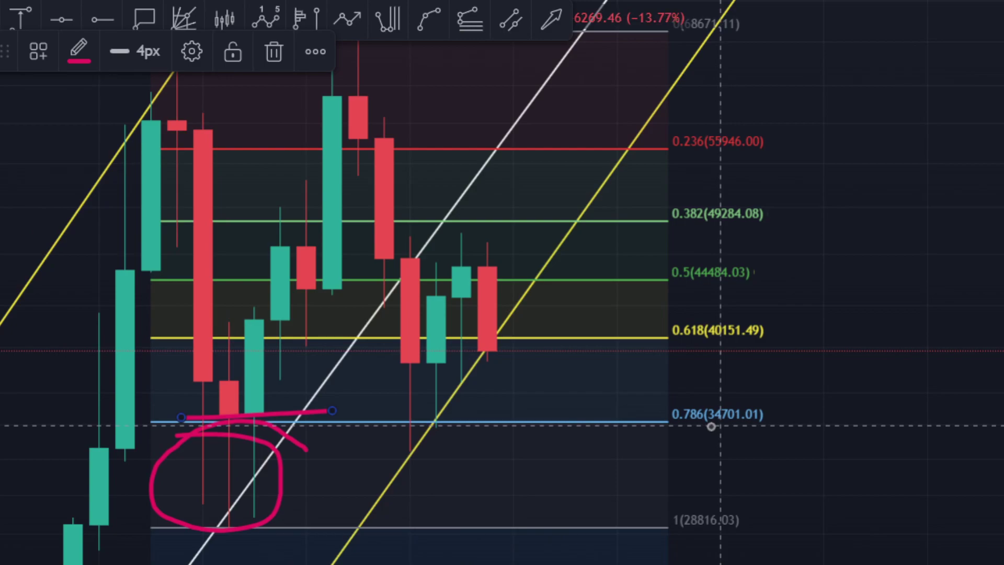
left_click_drag(487, 336, 490, 452)
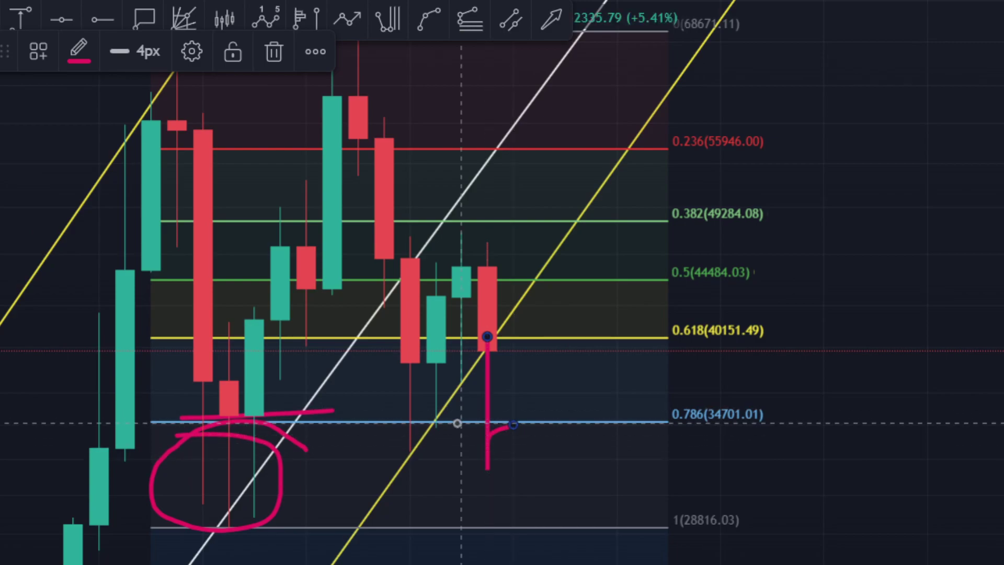
left_click_drag(466, 422, 565, 416)
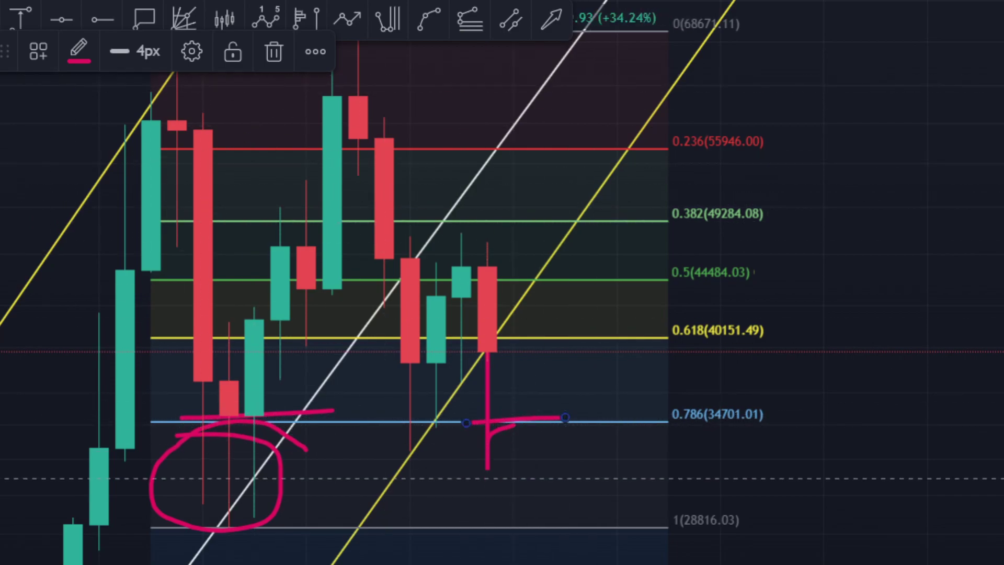
mouse_move(361, 400)
left_mouse_down()
mouse_move(667, 341)
mouse_move(694, 346)
left_mouse_up()
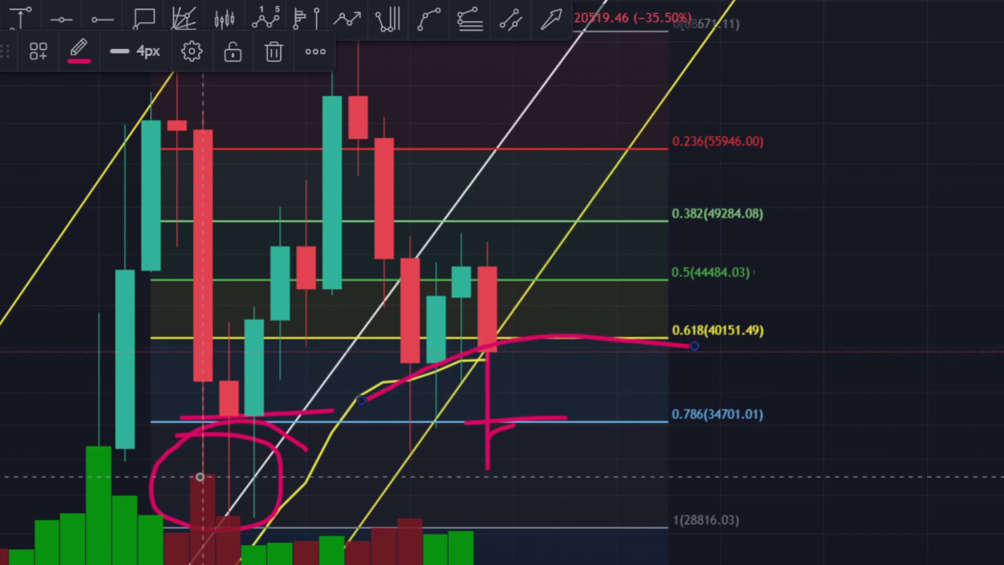
Circle the 0.786 level (34701.01), its price label and the recent candles, then undo the last stroke
mouse_move(460, 402)
left_mouse_down()
mouse_move(442, 429)
mouse_move(460, 401)
left_mouse_up()
mouse_move(715, 389)
left_mouse_down()
mouse_move(804, 459)
mouse_move(746, 389)
left_mouse_up()
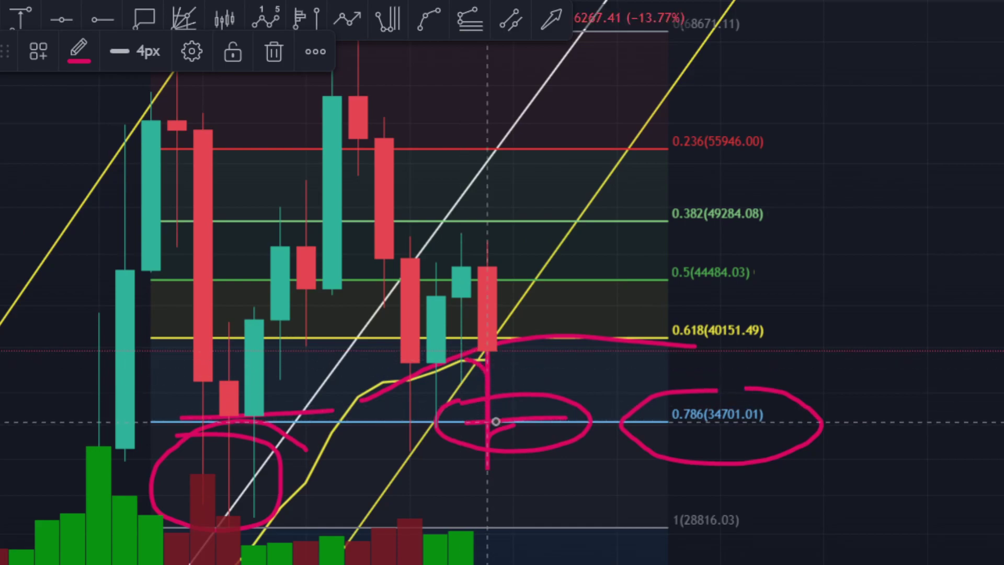
mouse_move(465, 359)
left_mouse_down()
mouse_move(632, 365)
mouse_move(822, 422)
left_mouse_up()
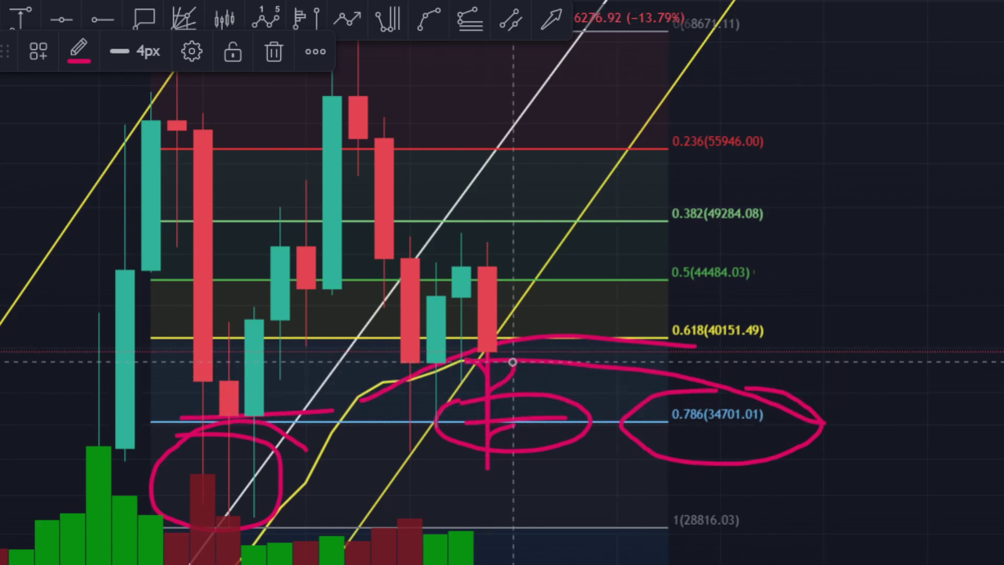
mouse_move(512, 361)
left_mouse_down()
mouse_move(582, 361)
mouse_move(586, 415)
mouse_move(611, 423)
left_mouse_up()
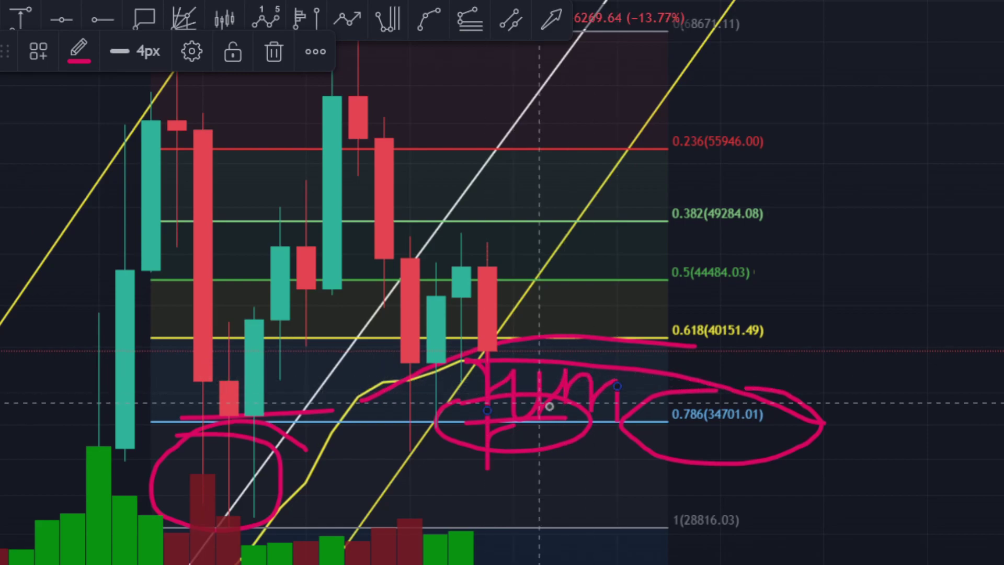
left_click_drag(440, 370, 737, 393)
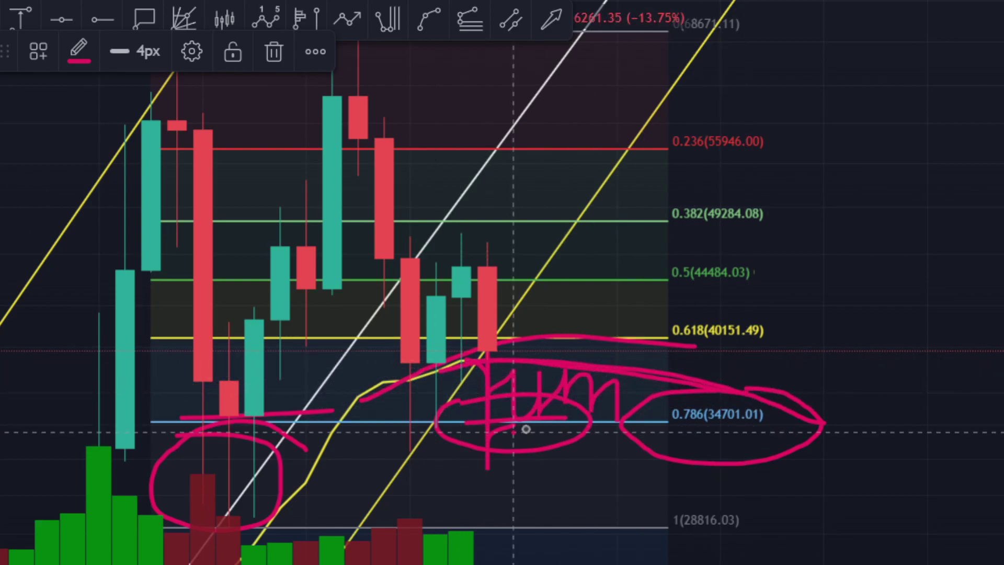
left_click_drag(521, 426, 637, 408)
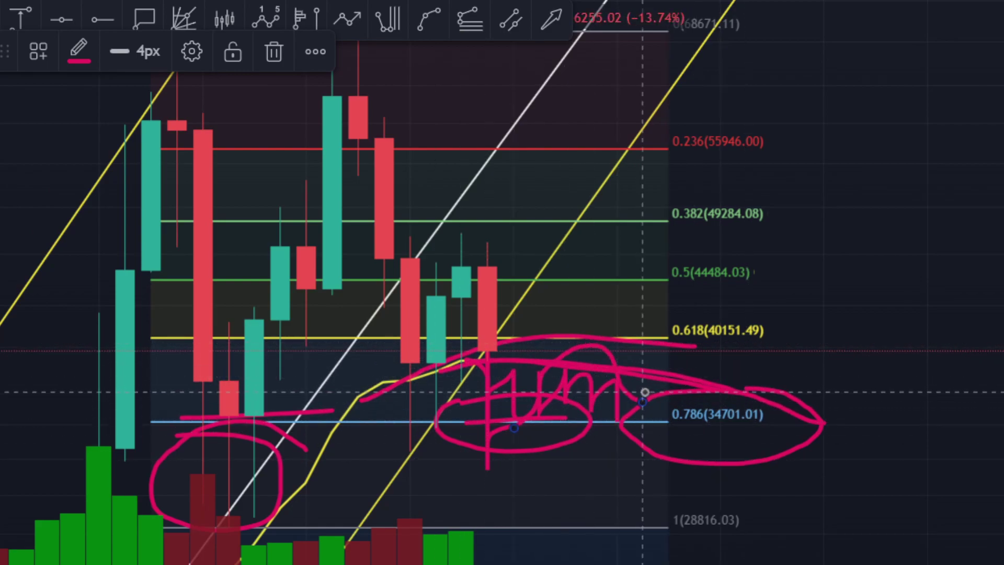
left_click_drag(461, 309, 534, 283)
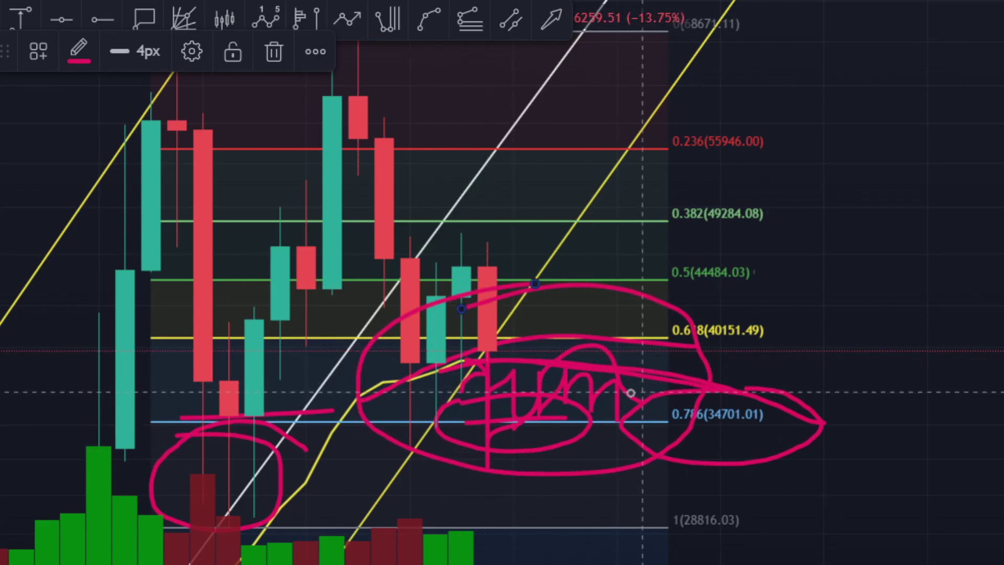
key("ctrl+z")
key("ctrl+z")
key("ctrl+z")
key("ctrl+z")
key("ctrl+z")
key("ctrl+z")
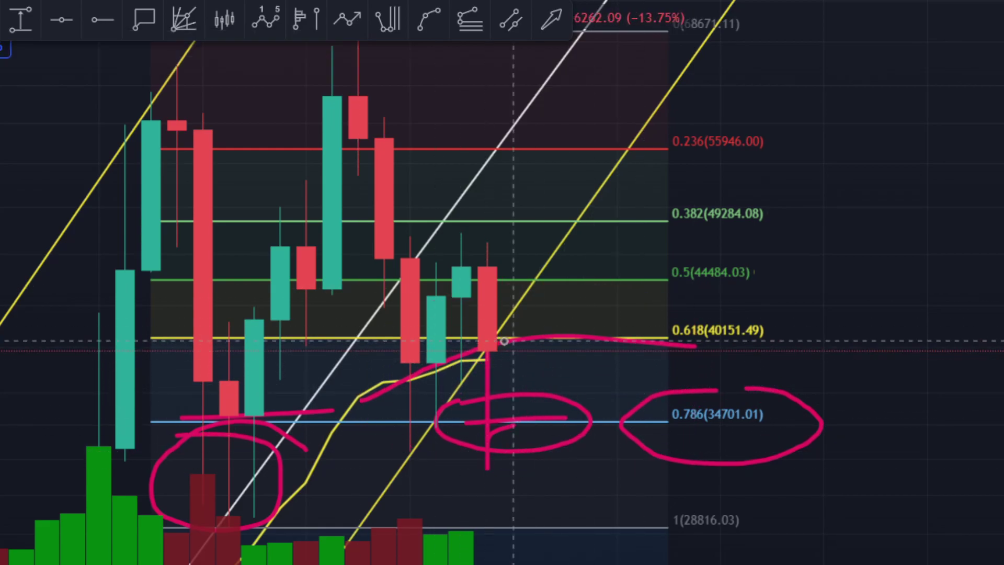
Undo the remaining pink brush strokes so the chart is clear again
key("ctrl+z")
key("ctrl+z")
key("ctrl+z")
key("ctrl+z")
key("ctrl+z")
key("ctrl+z")
key("ctrl+z")
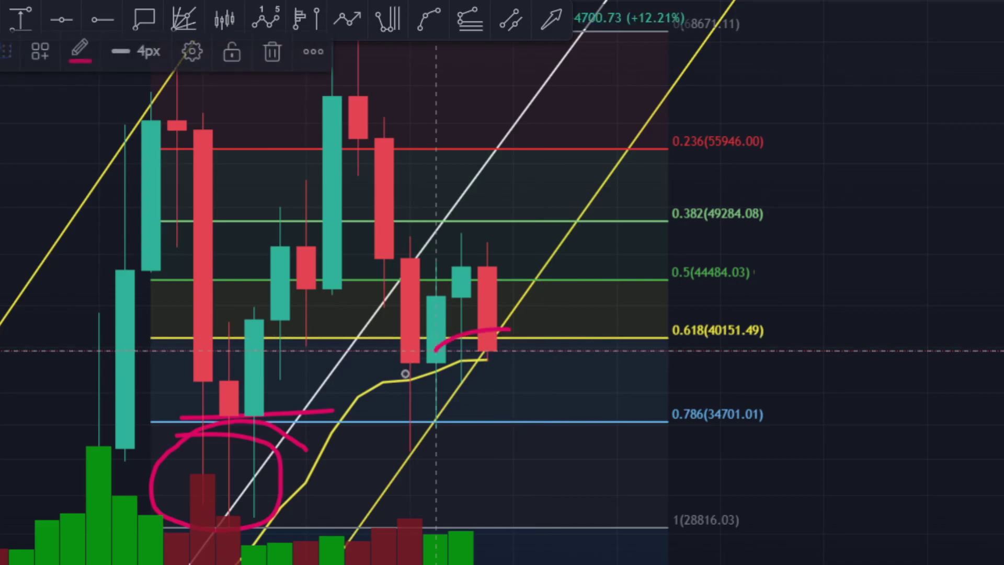
left_click_drag(405, 374, 410, 350)
key("ctrl+z")
key("ctrl+z")
key("ctrl+z")
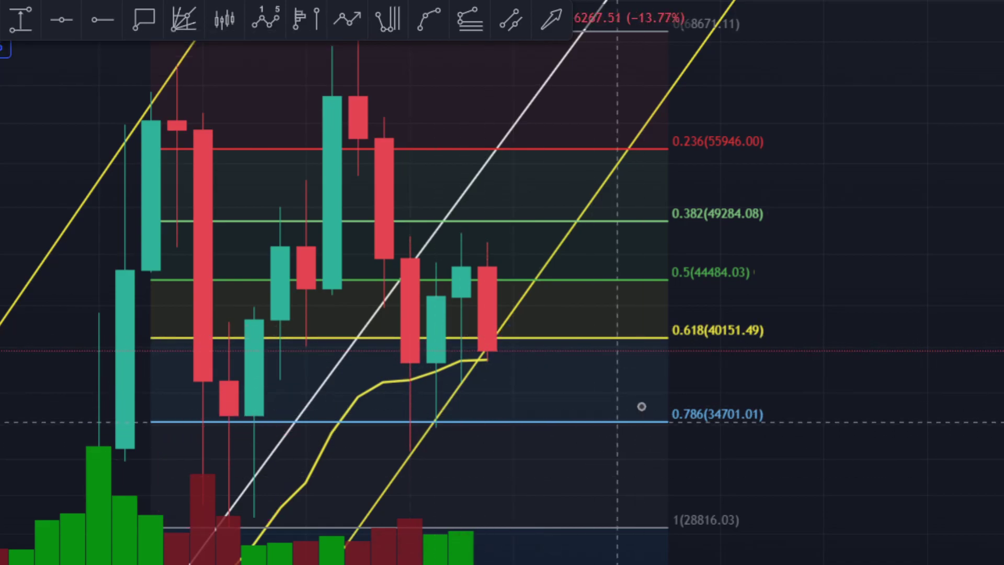
Zoom out and pan the chart until the Fib 1.618 level is visible
scroll(641, 384, "down", 2)
scroll(653, 384, "down", 2)
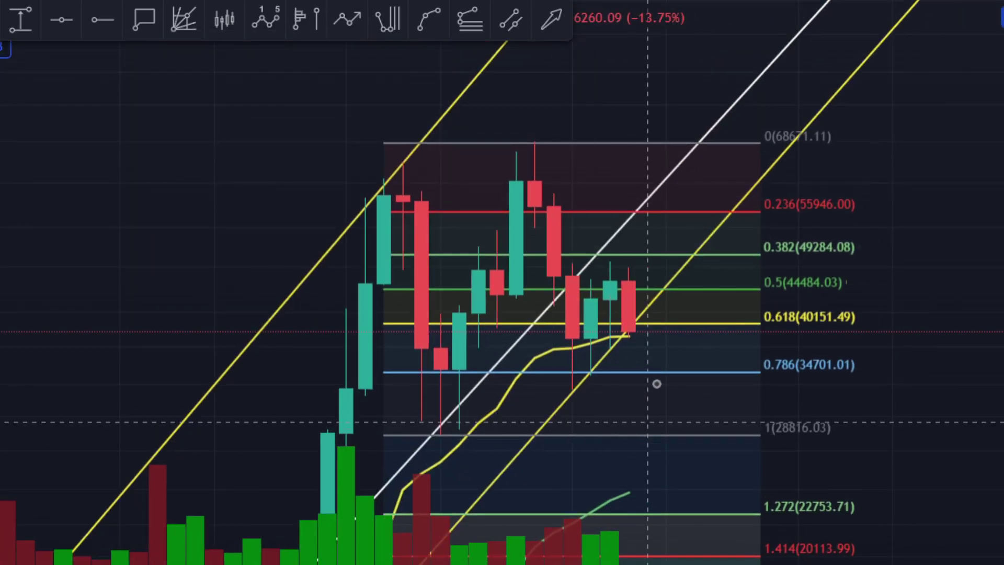
right_click(669, 392)
left_click_drag(643, 403, 600, 287)
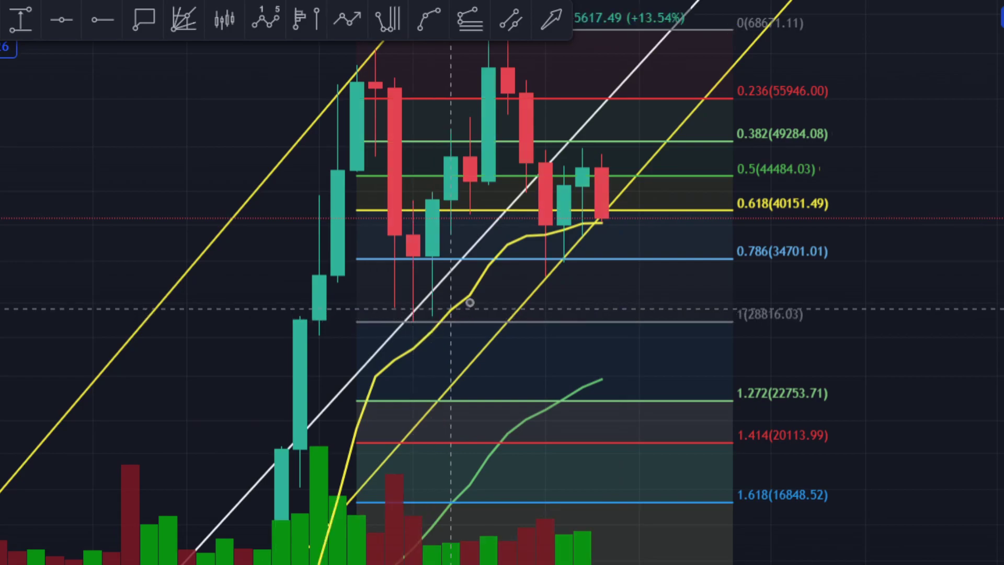
left_click_drag(602, 288, 622, 338)
scroll(622, 338, "up", 3)
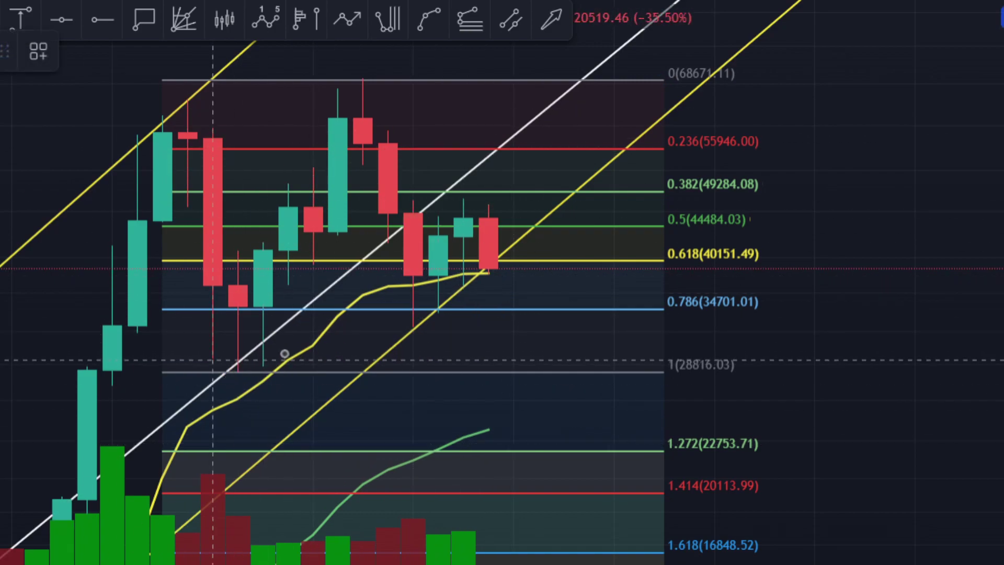
left_click(362, 90)
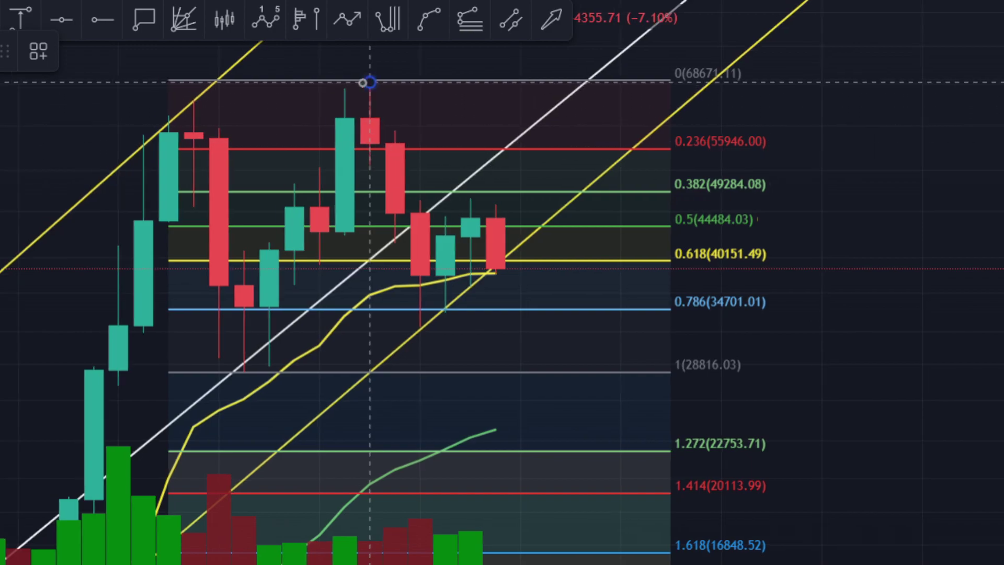
left_click(425, 305)
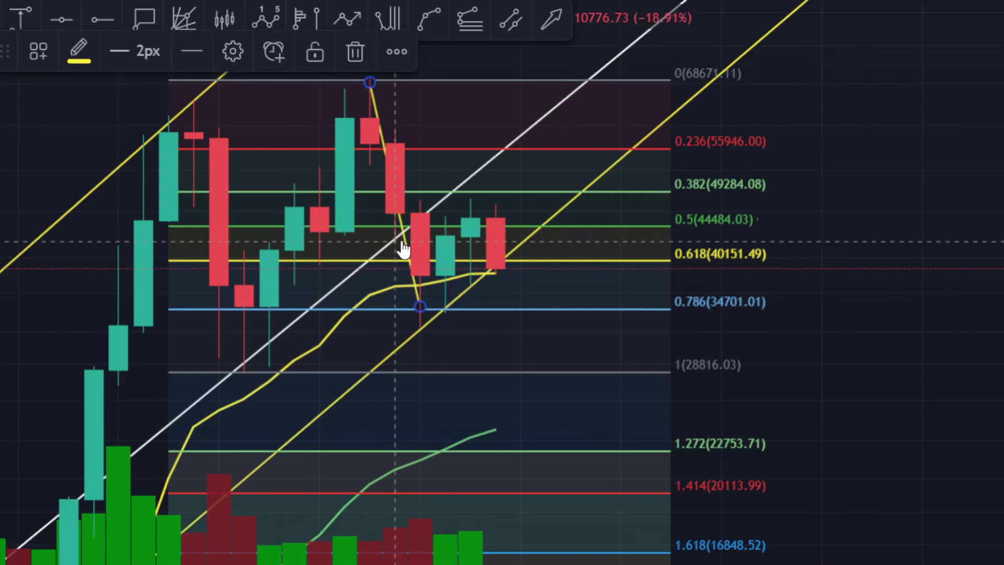
left_click_drag(413, 249, 539, 371)
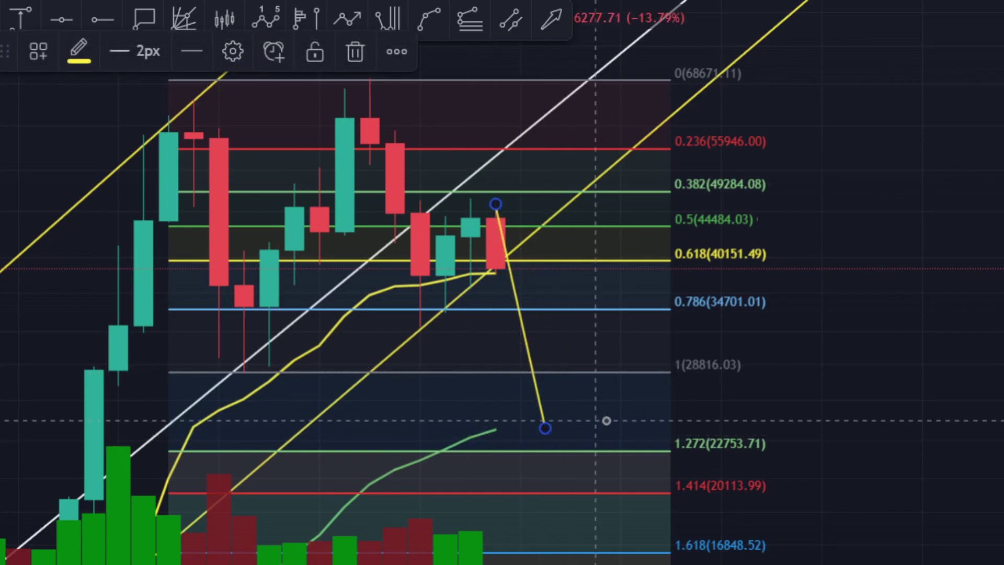
right_click(540, 398)
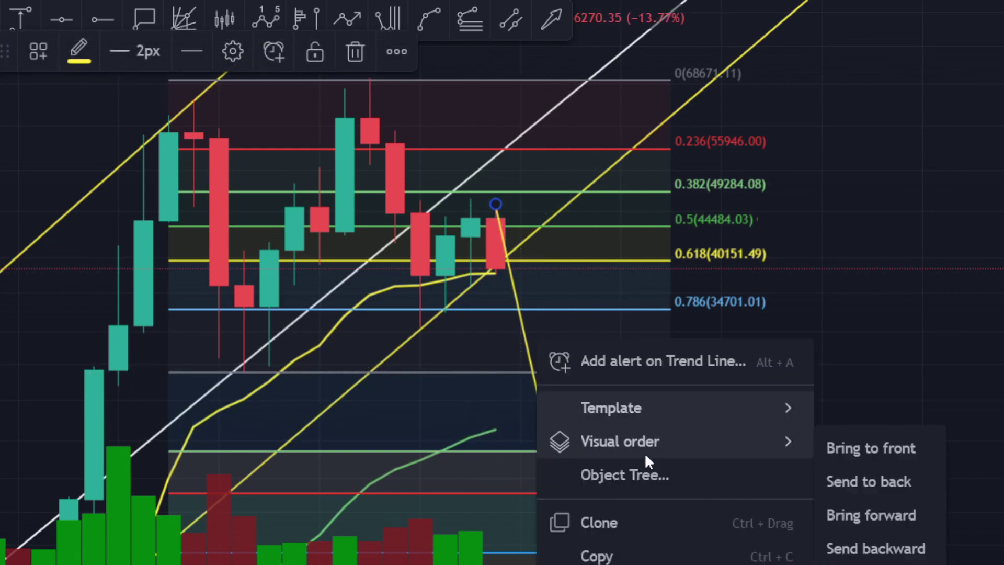
left_click(613, 563)
right_click(627, 314)
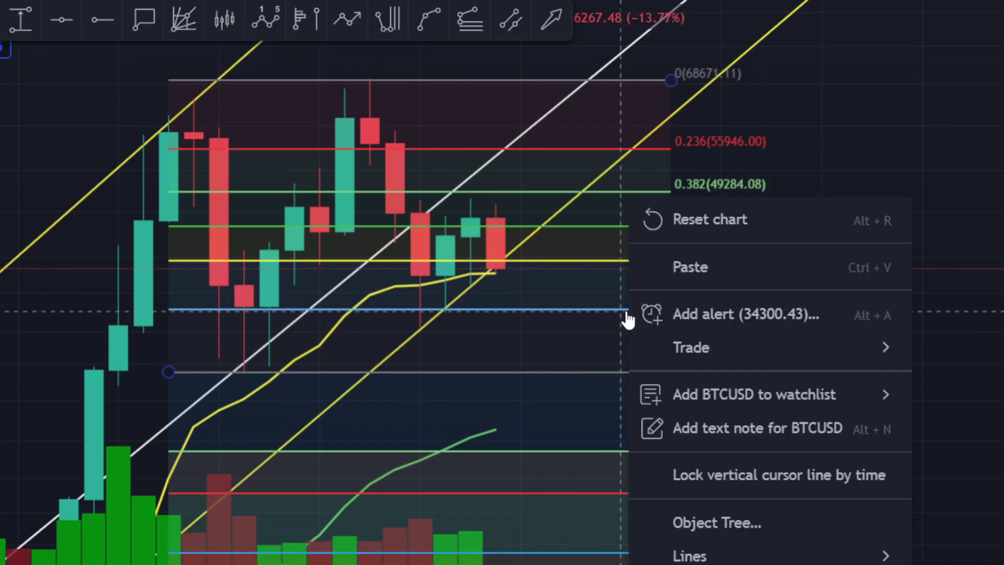
right_click(625, 311)
Remove the Fib retracement and zoom out toward earlier price history
left_click(745, 563)
scroll(879, 423, "down", 3)
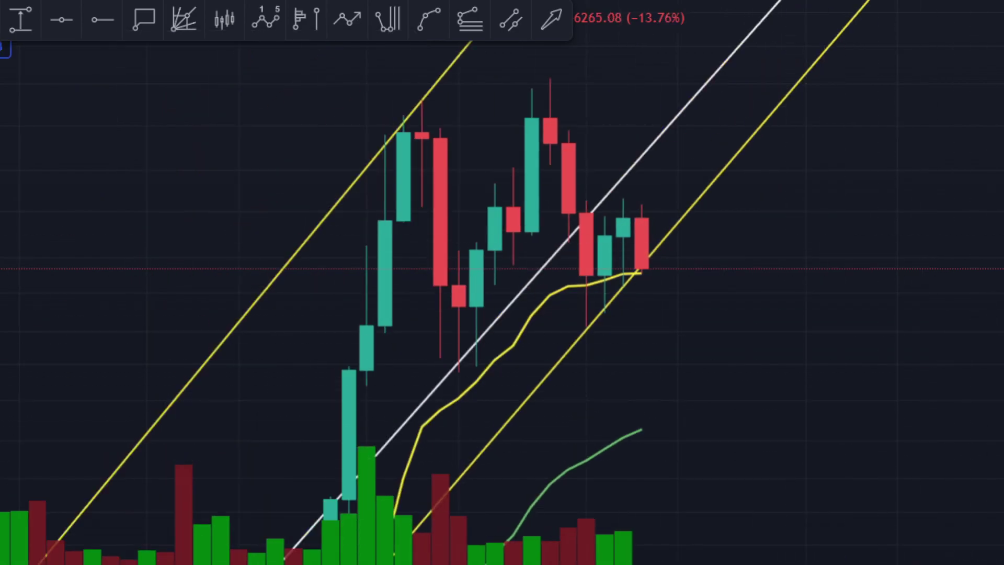
scroll(771, 472, "down", 3)
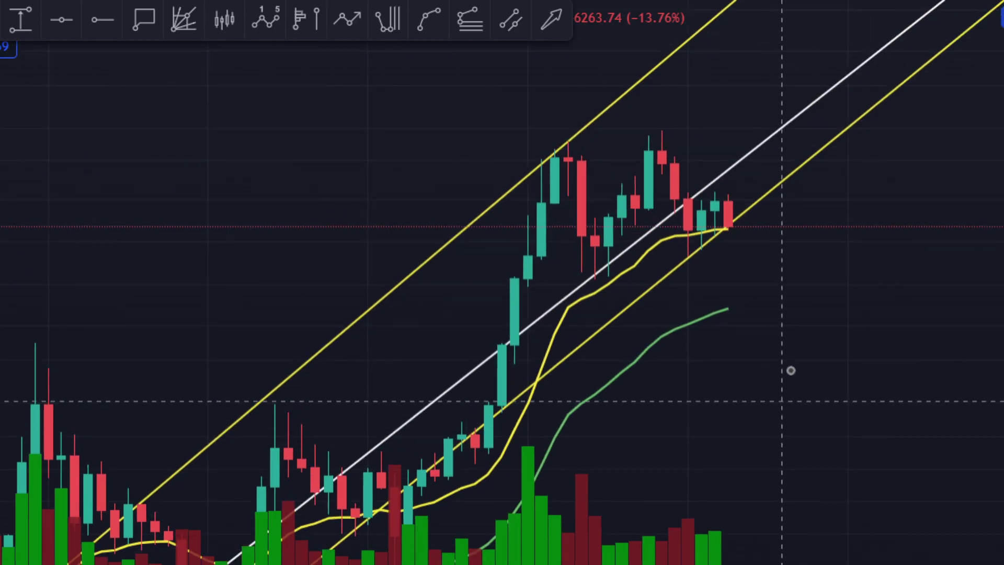
left_click_drag(859, 466, 845, 330)
Adjust the zoom and position to frame the whole ascending channel
scroll(845, 330, "down", 3)
left_click_drag(1003, 306, 1003, 400)
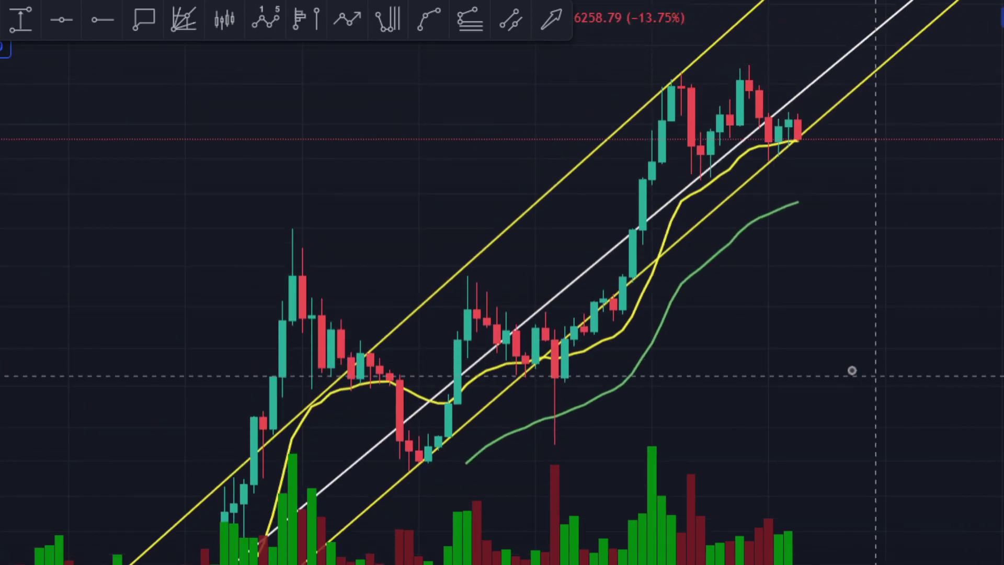
scroll(852, 370, "down", 3)
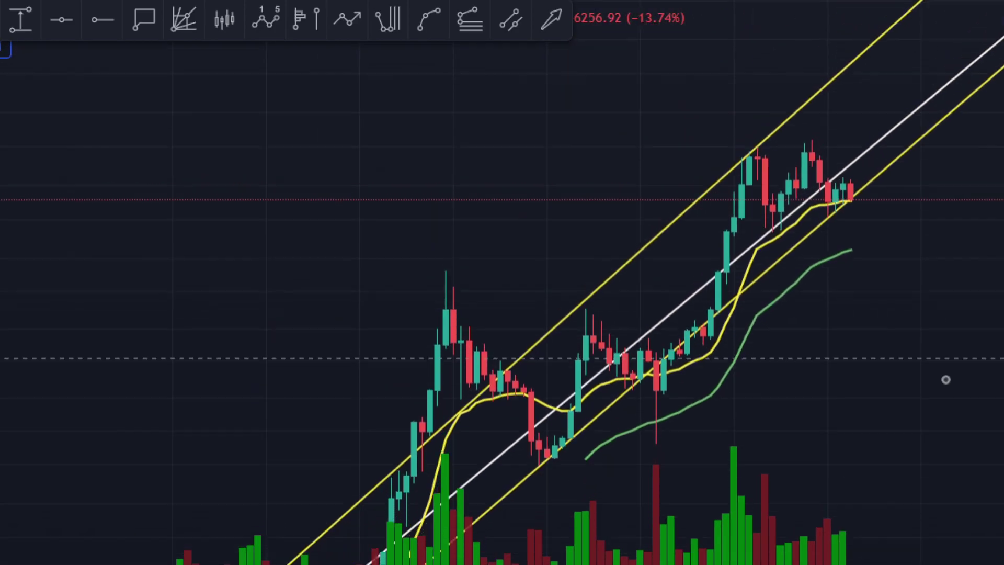
scroll(849, 405, "up", 2)
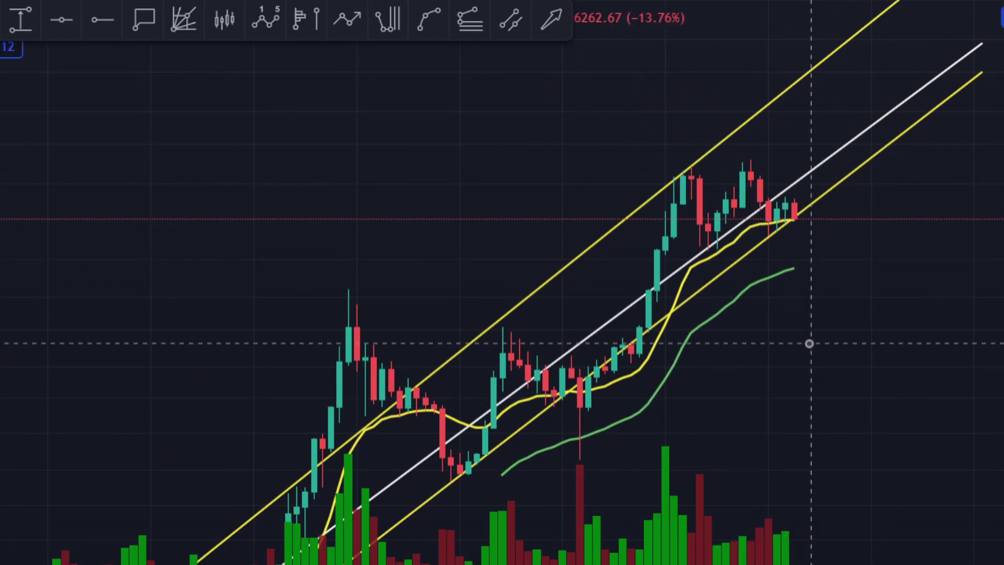
scroll(799, 293, "down", 2)
scroll(793, 417, "up", 4)
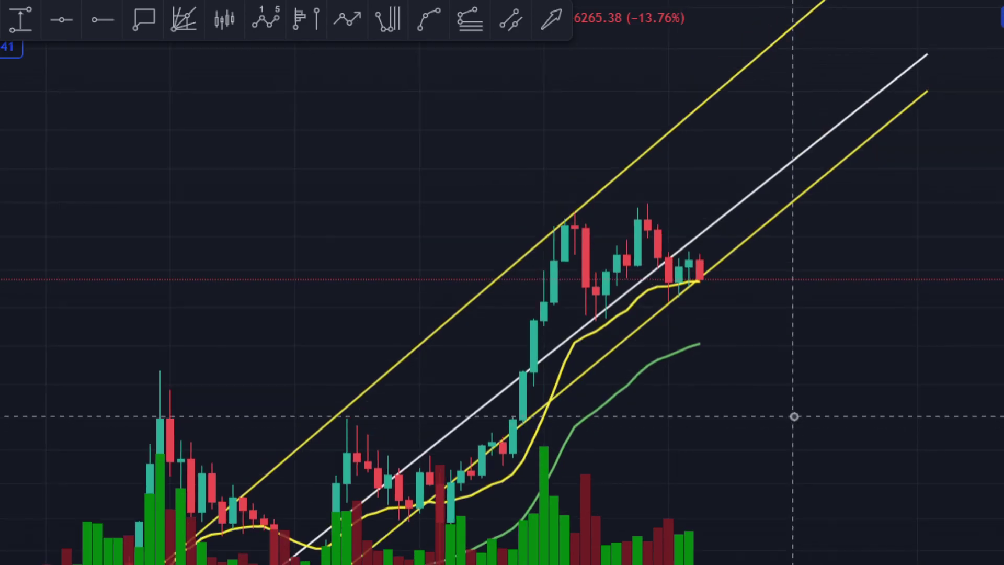
scroll(793, 417, "down", 2)
scroll(625, 289, "up", 3)
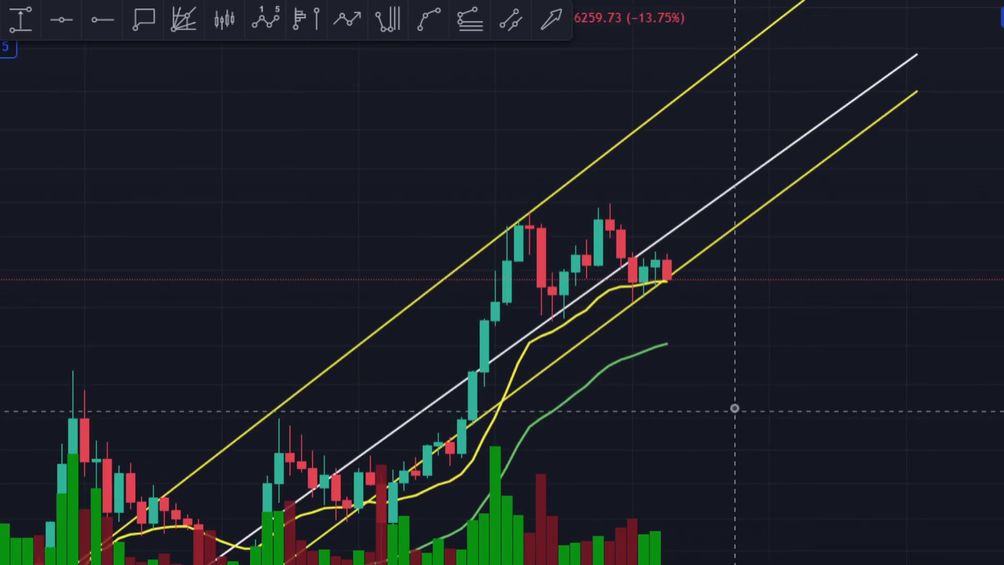